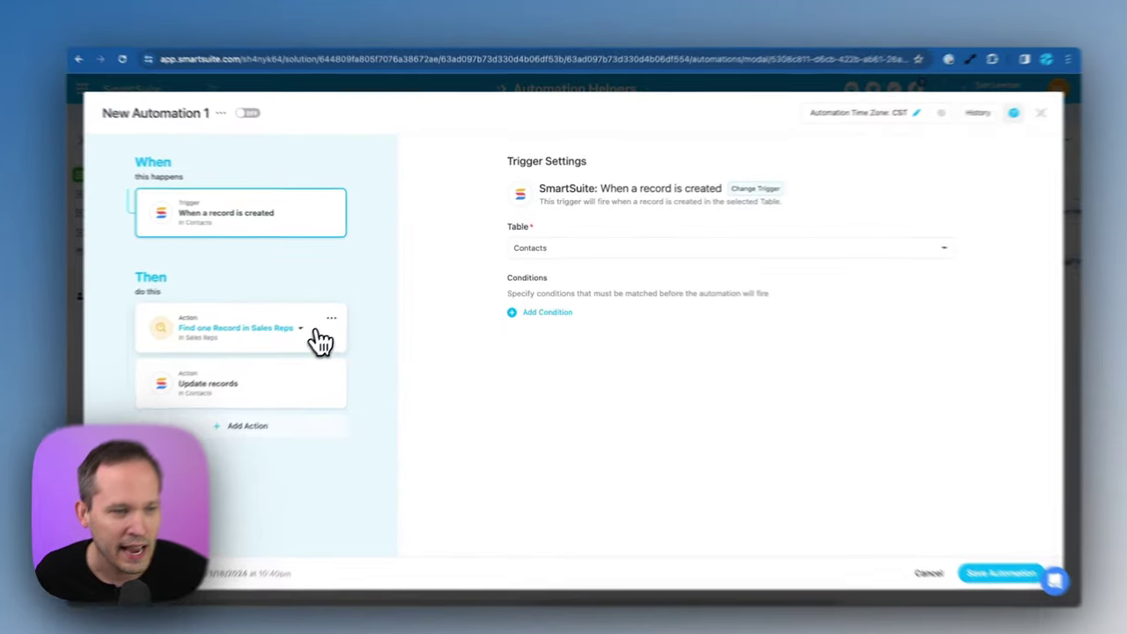
Step: Show the Find one Record in Sales Reps settings: one record from Automation Helpers, sorted by Title A -> Z
click(328, 316)
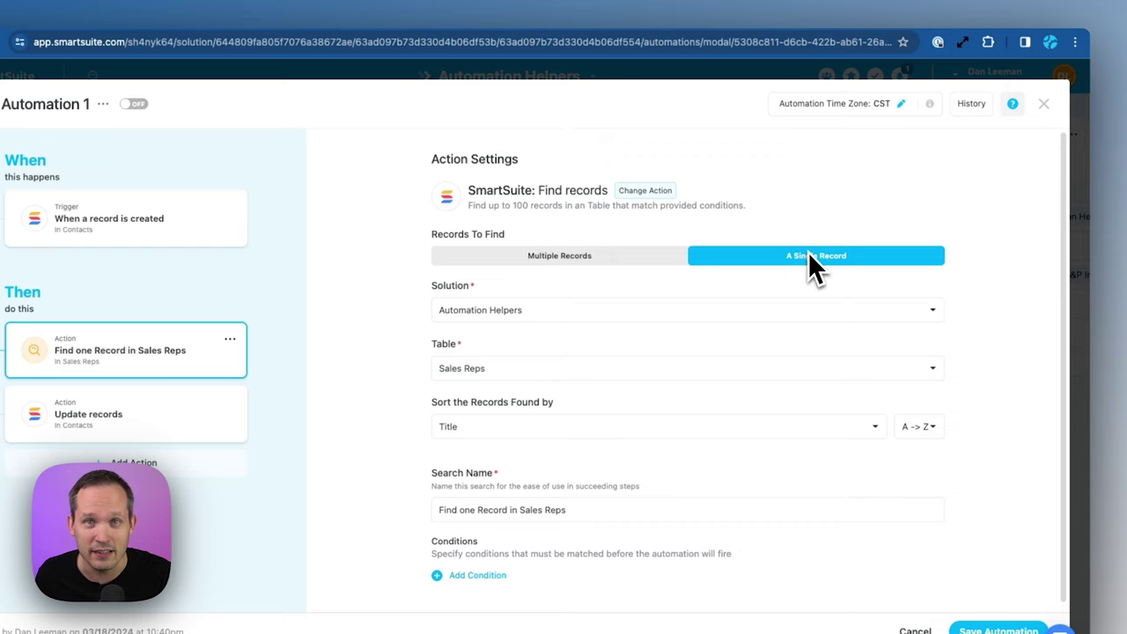
scroll(747, 295, down, 1)
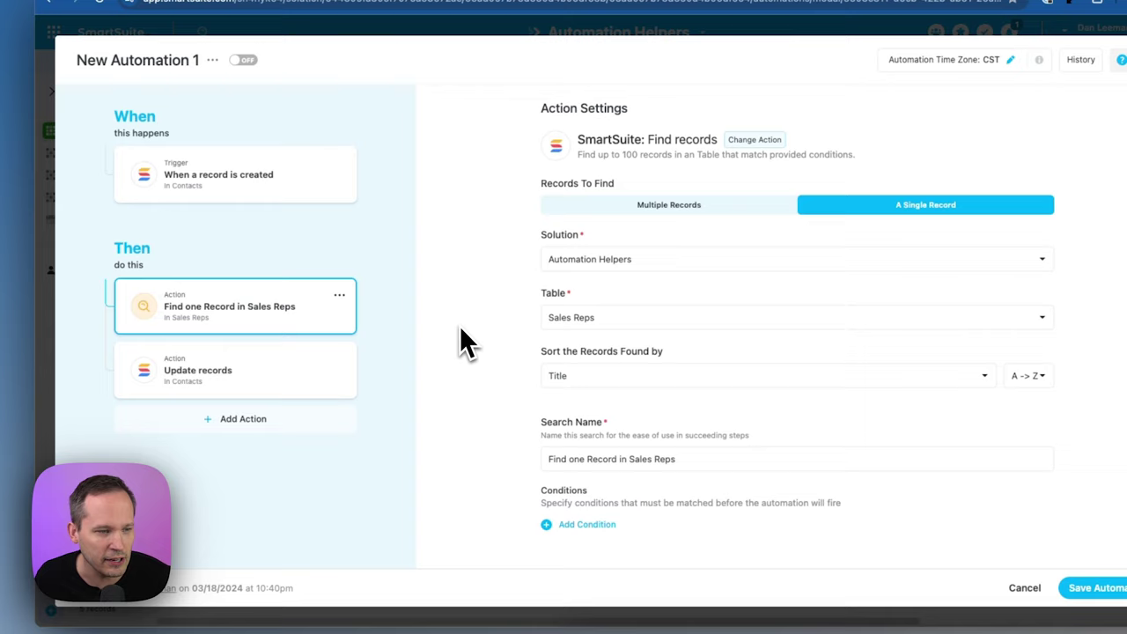
Step: Add Assigned To to the Contacts Update records step, review Find one Record sources, and keep Replace Value
click(331, 370)
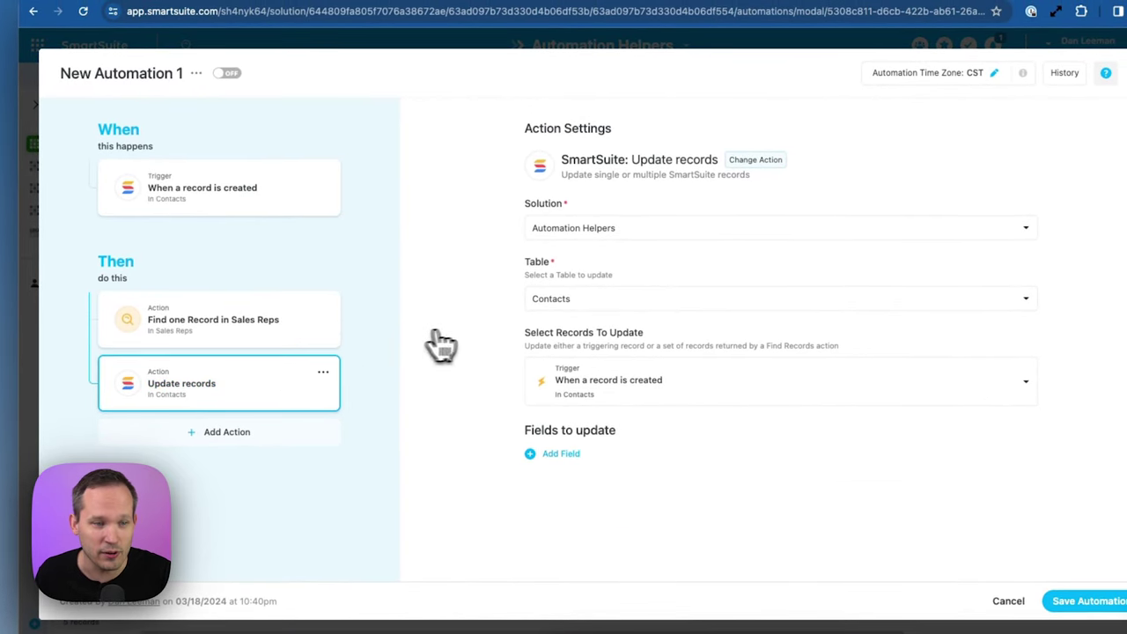
click(561, 455)
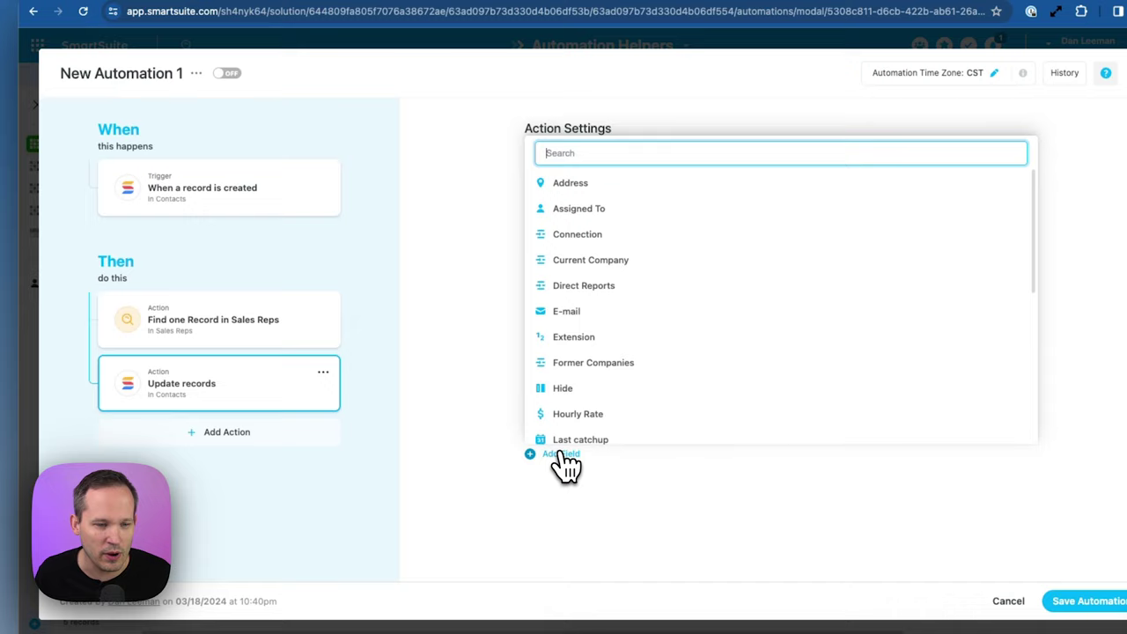
click(583, 208)
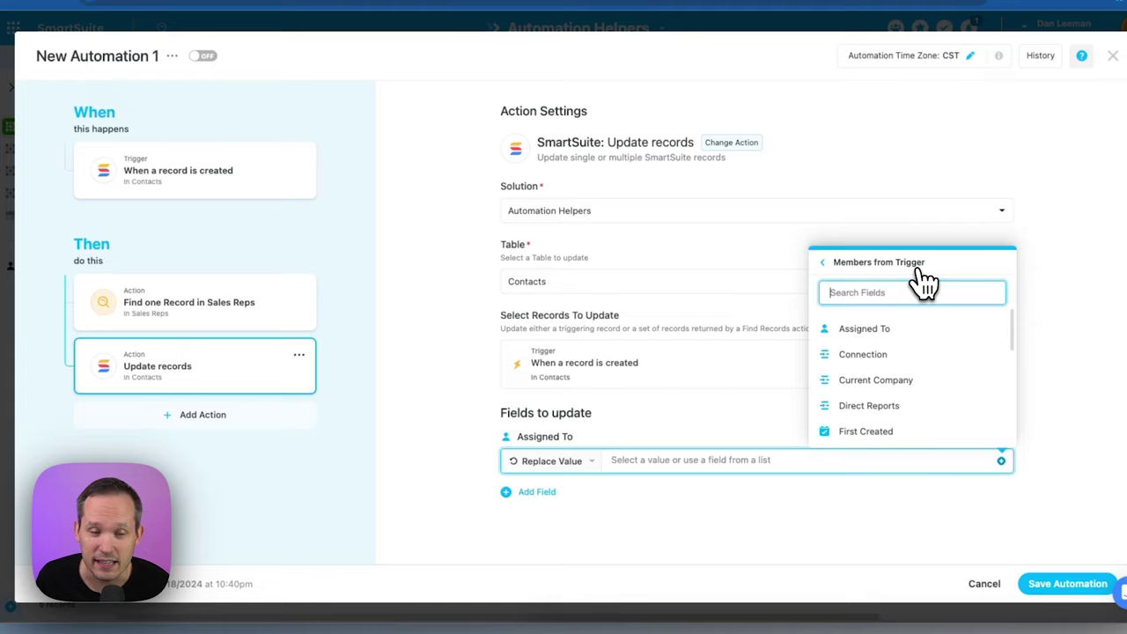
click(823, 263)
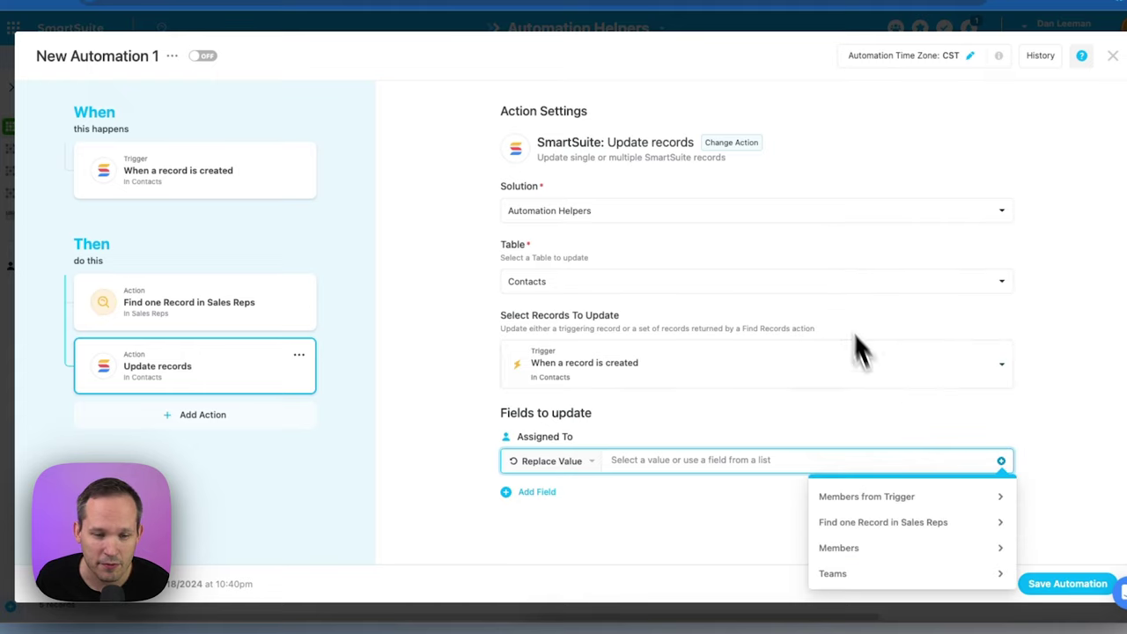
click(878, 523)
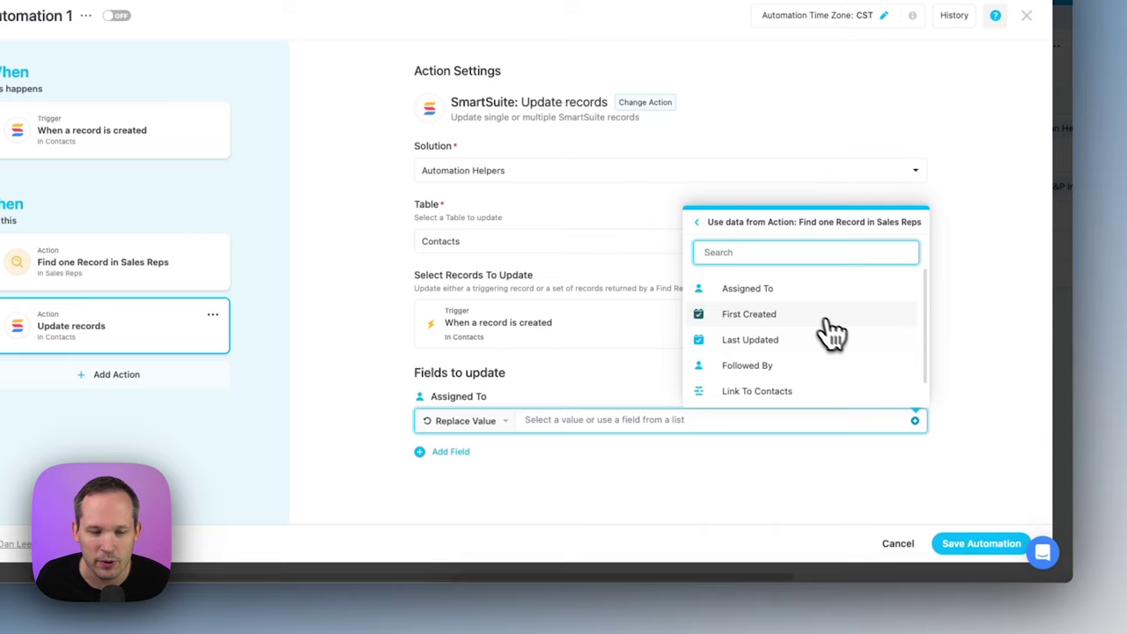
scroll(946, 393, down, 1)
scroll(862, 354, up, 1)
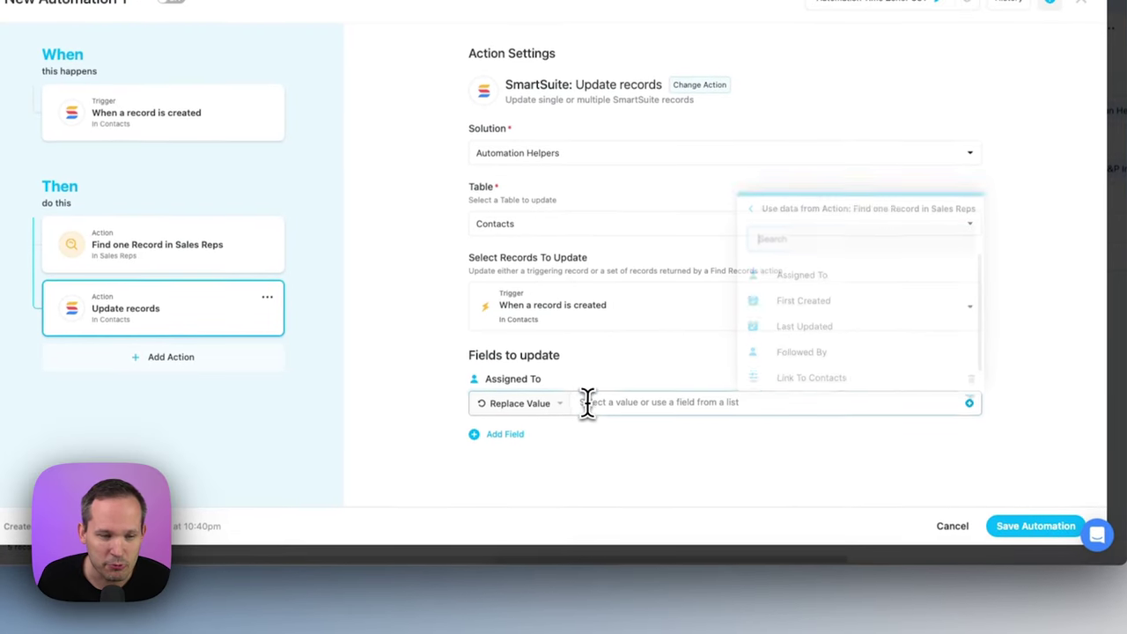
click(559, 413)
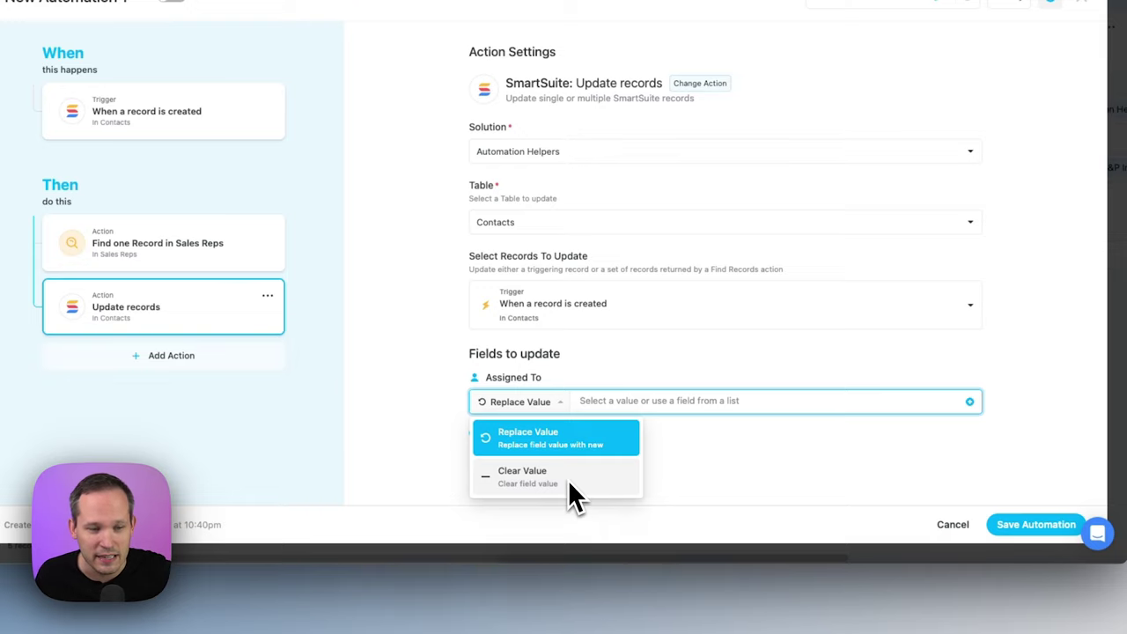
click(649, 361)
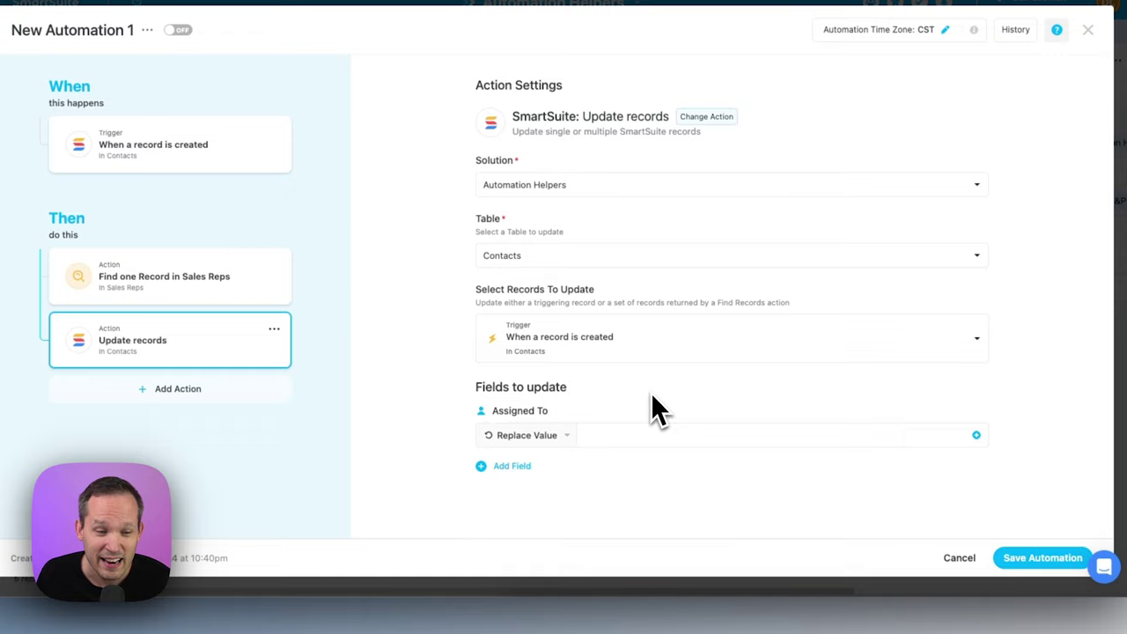
Step: Add Former Companies to the Update records step with its mode kept at Replace Value
click(525, 474)
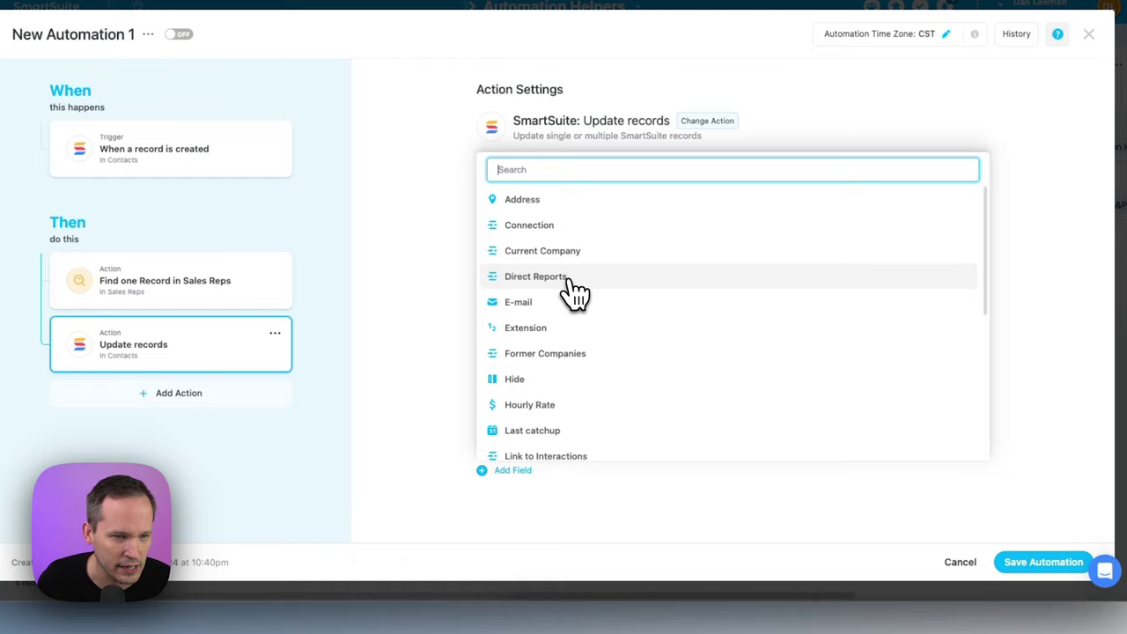
click(564, 353)
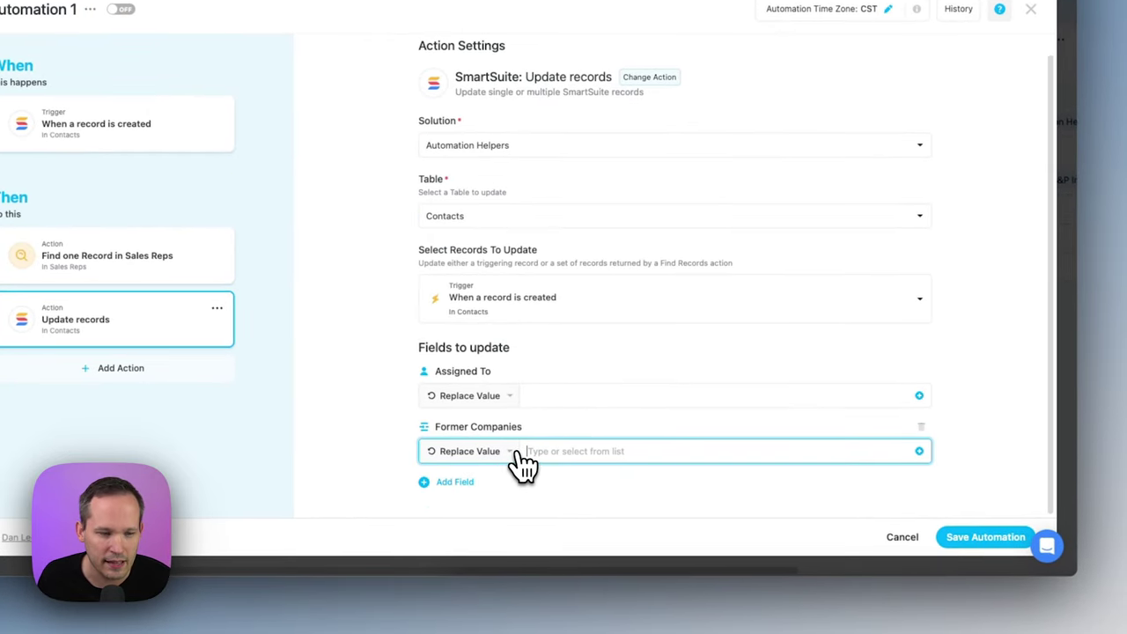
click(513, 451)
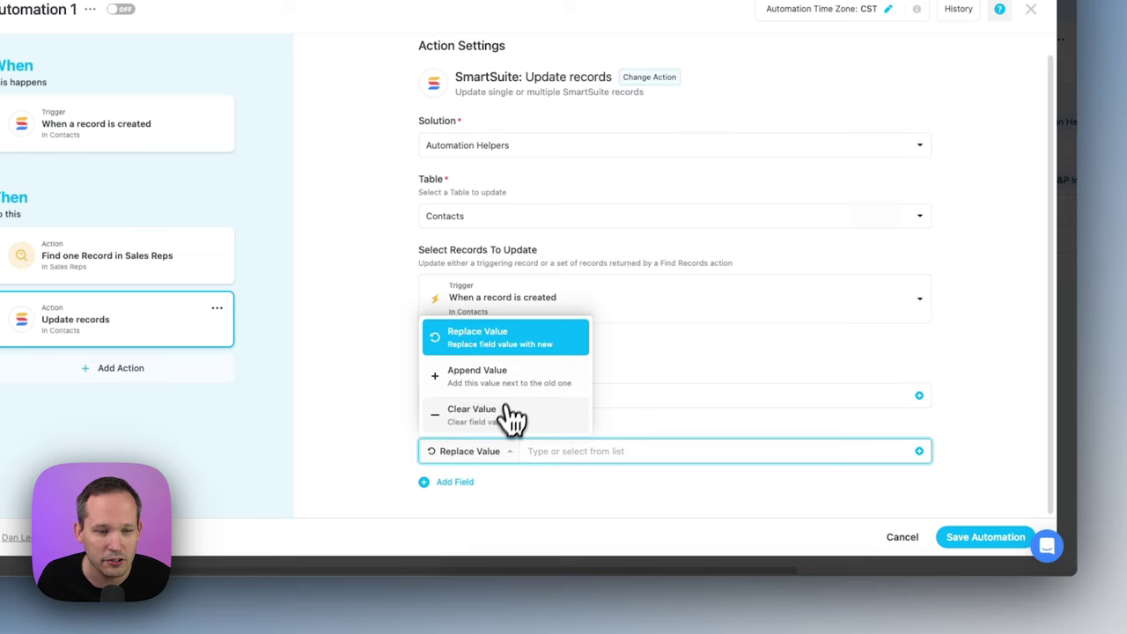
click(1004, 402)
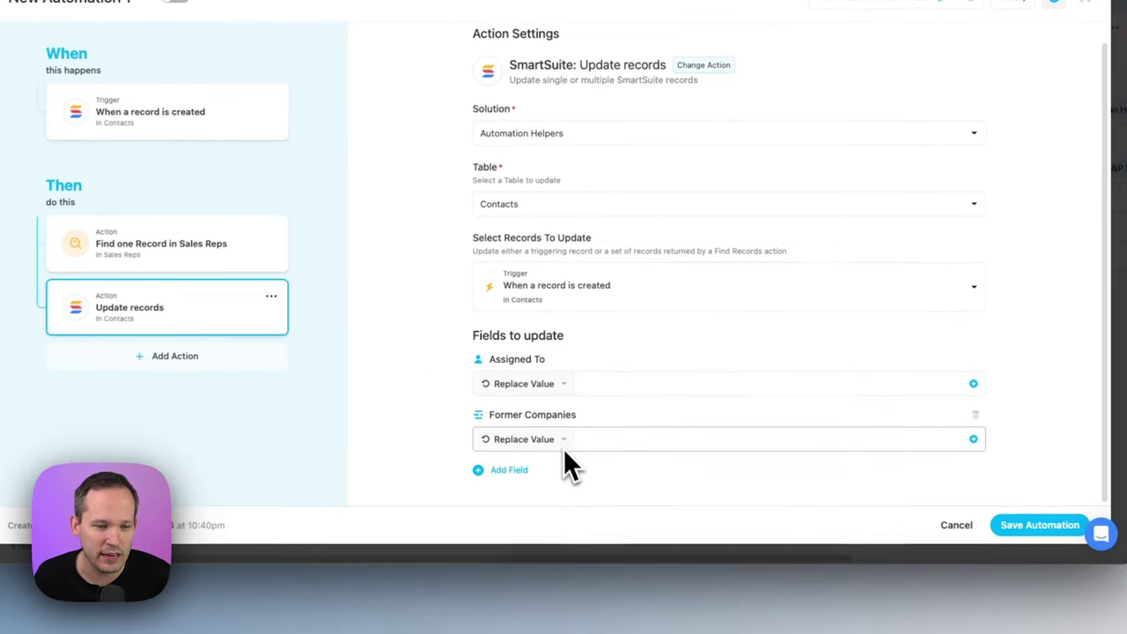
click(491, 454)
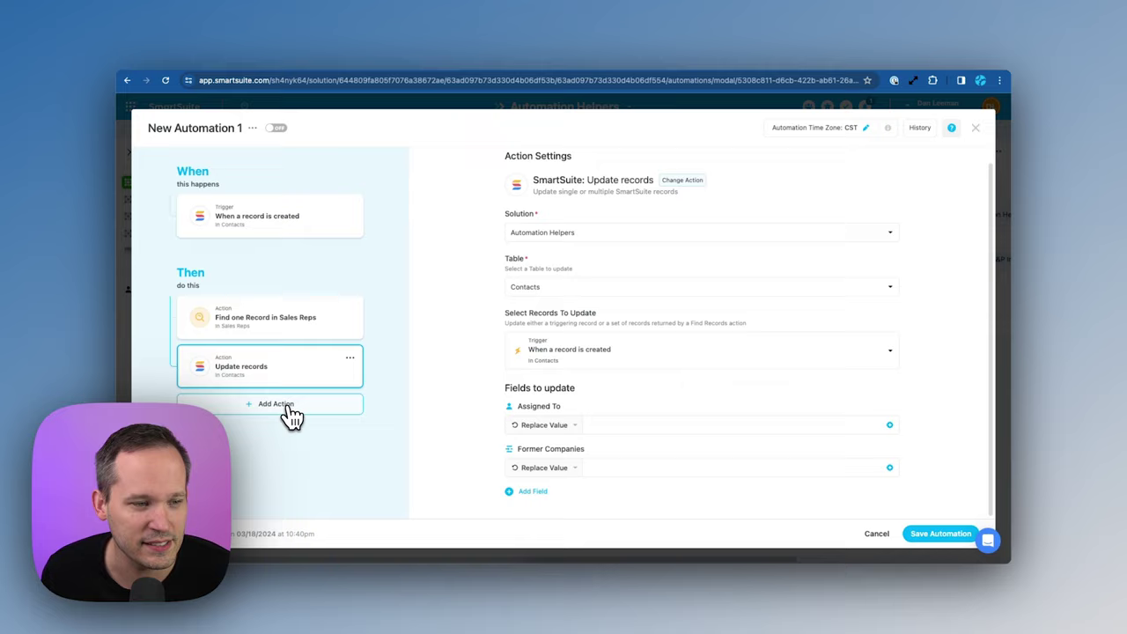
Step: Add another Update records action that targets the Sales Reps table
click(291, 412)
click(213, 221)
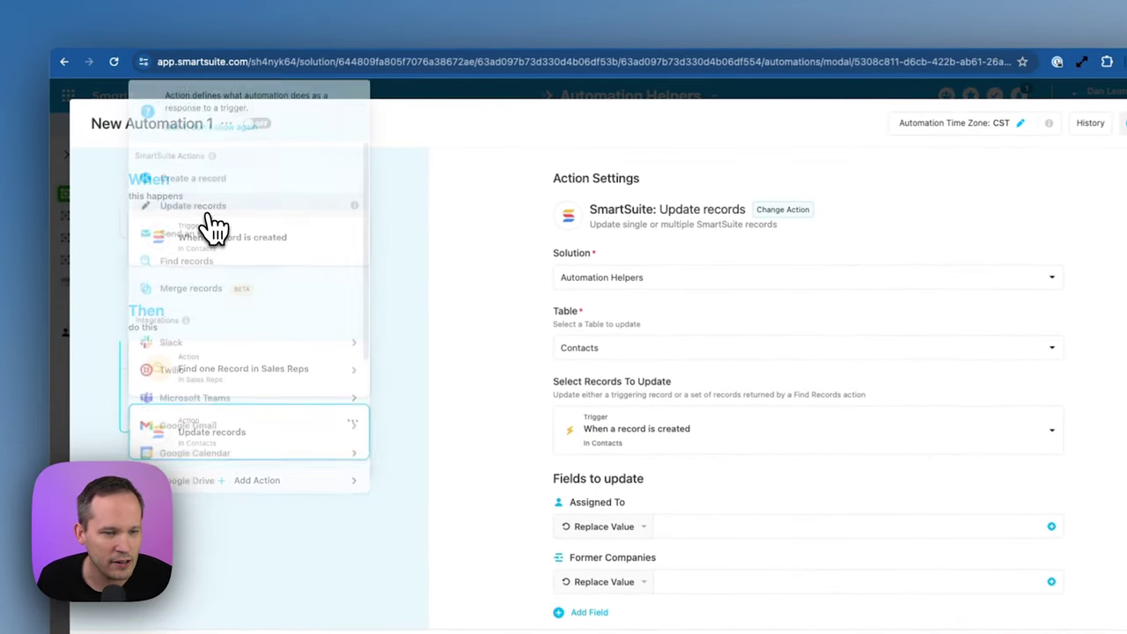
click(636, 295)
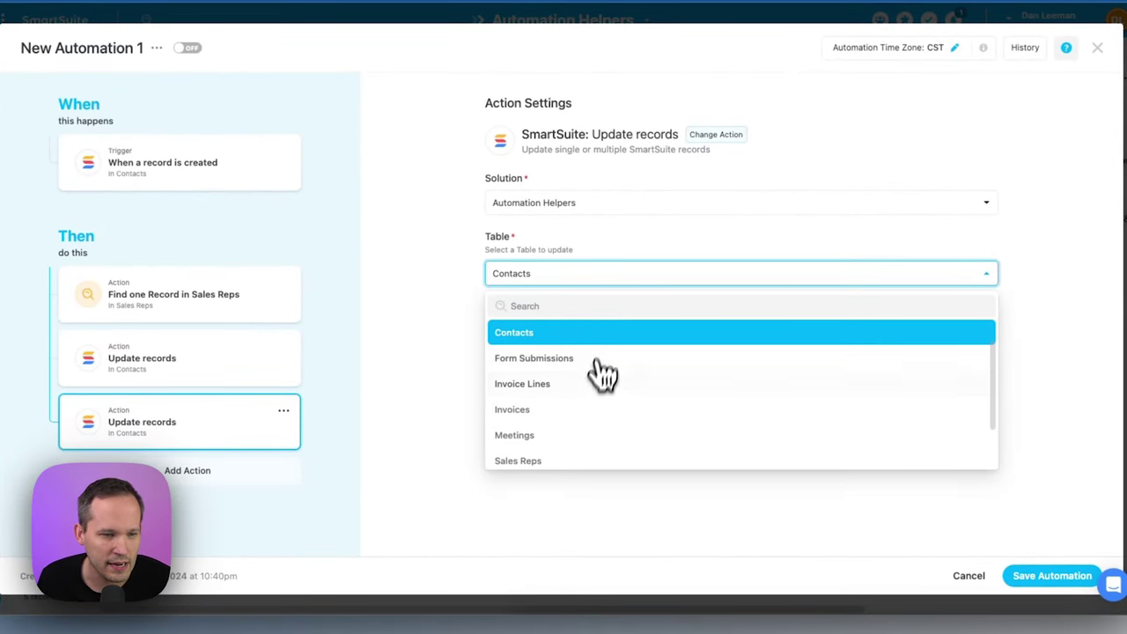
click(557, 461)
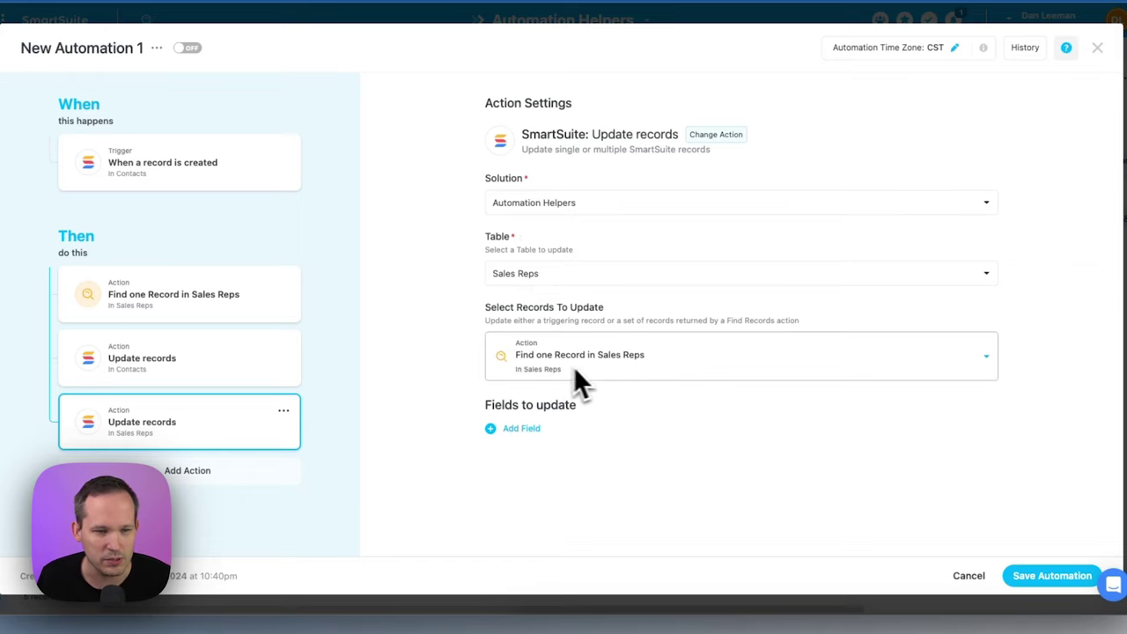
Step: Add Lead Counter to the Sales Reps update, set to add 1, then clear the amount and review its data sources
click(521, 429)
text(cou)
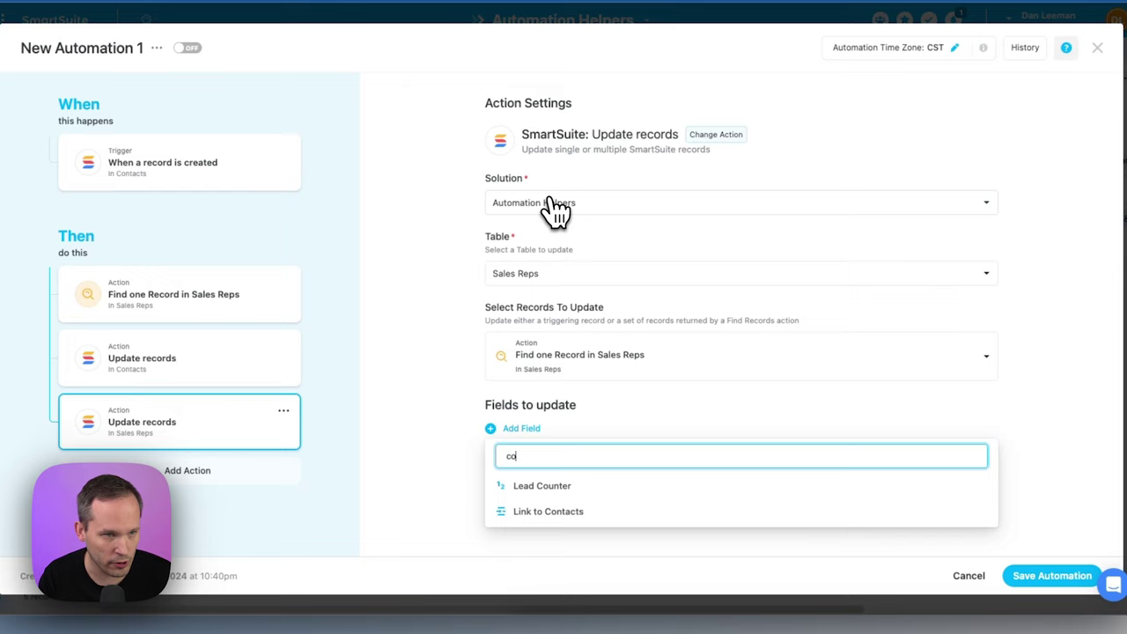
click(533, 485)
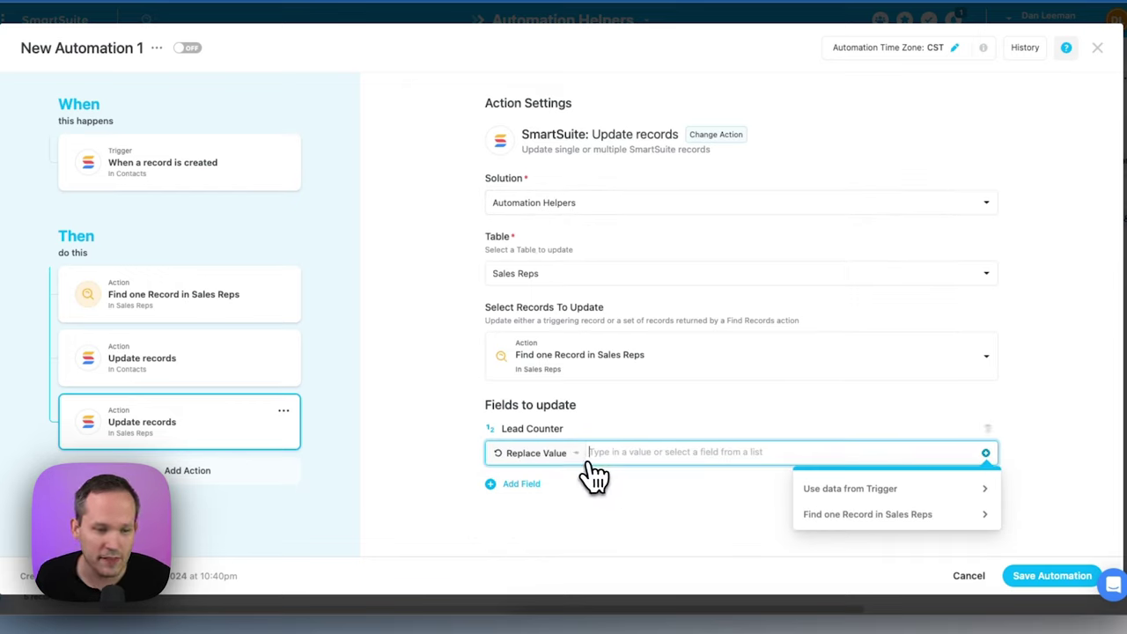
click(577, 454)
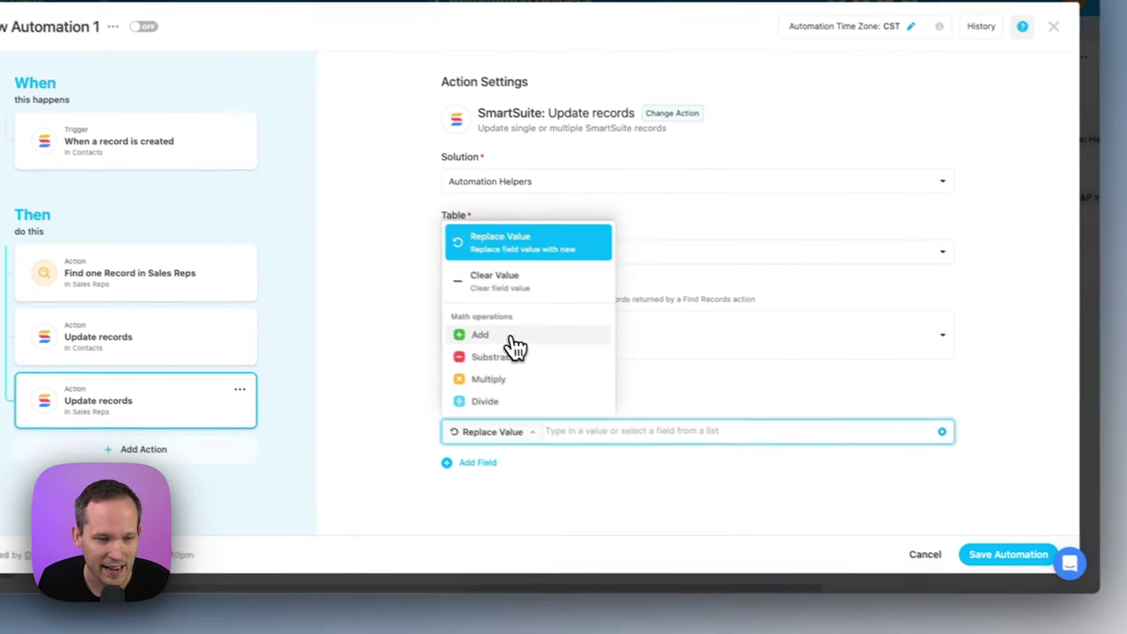
click(534, 358)
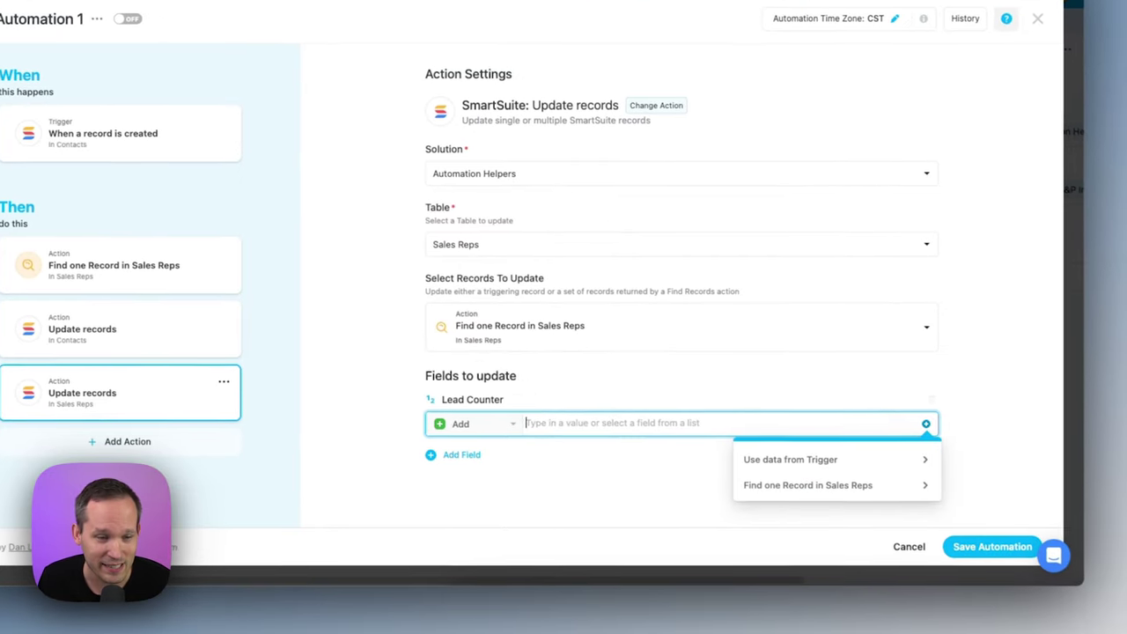
click(543, 421)
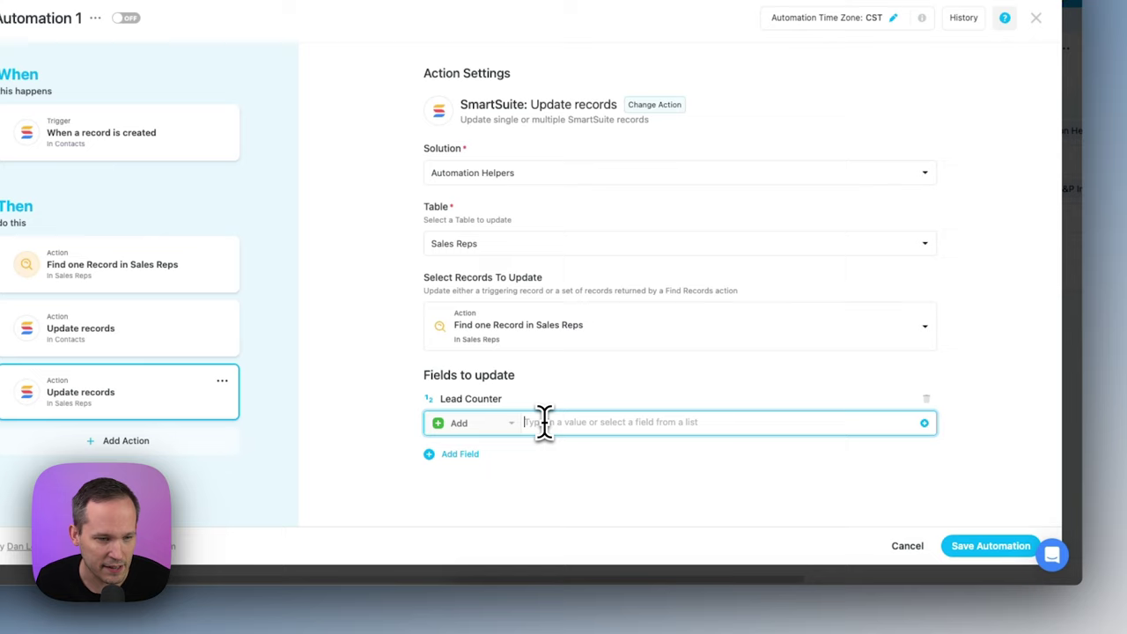
text(1)
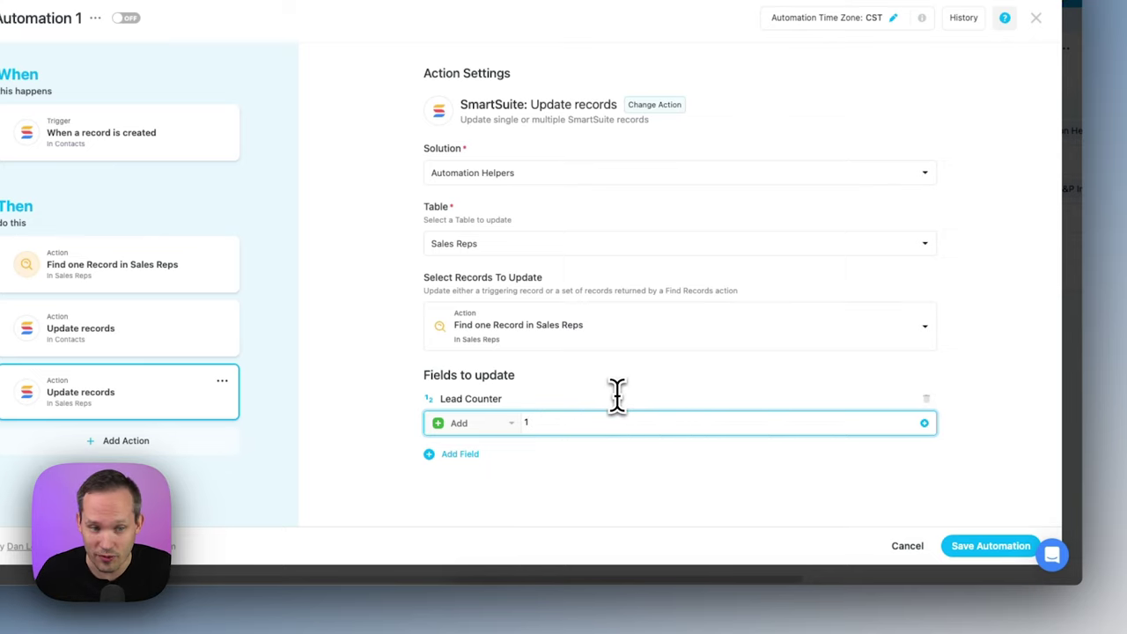
key(BackSpace)
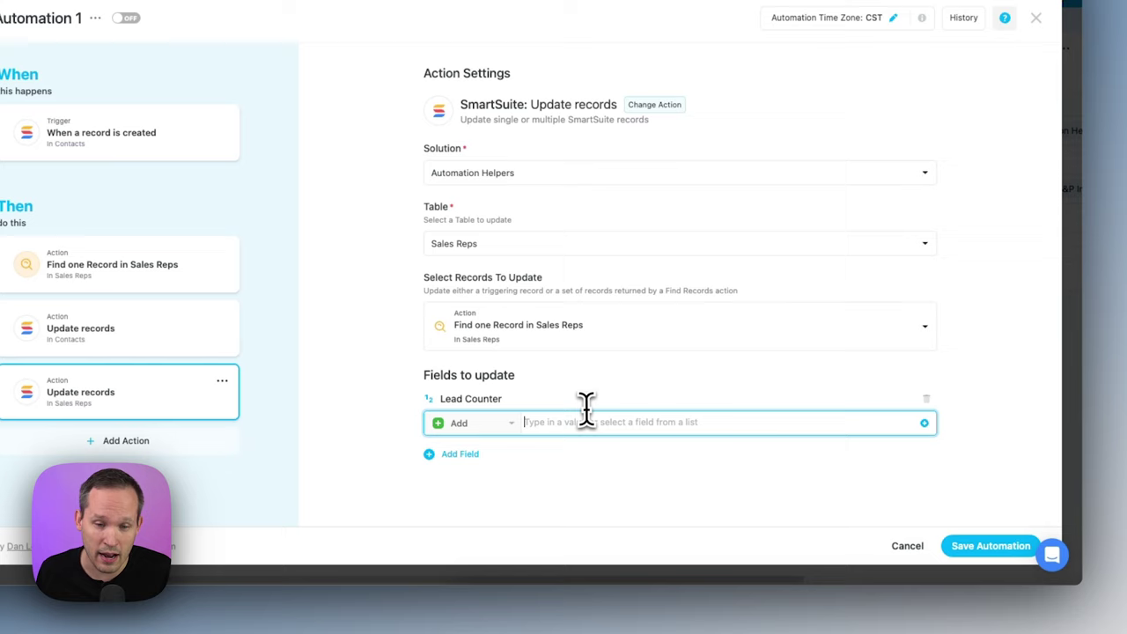
click(924, 423)
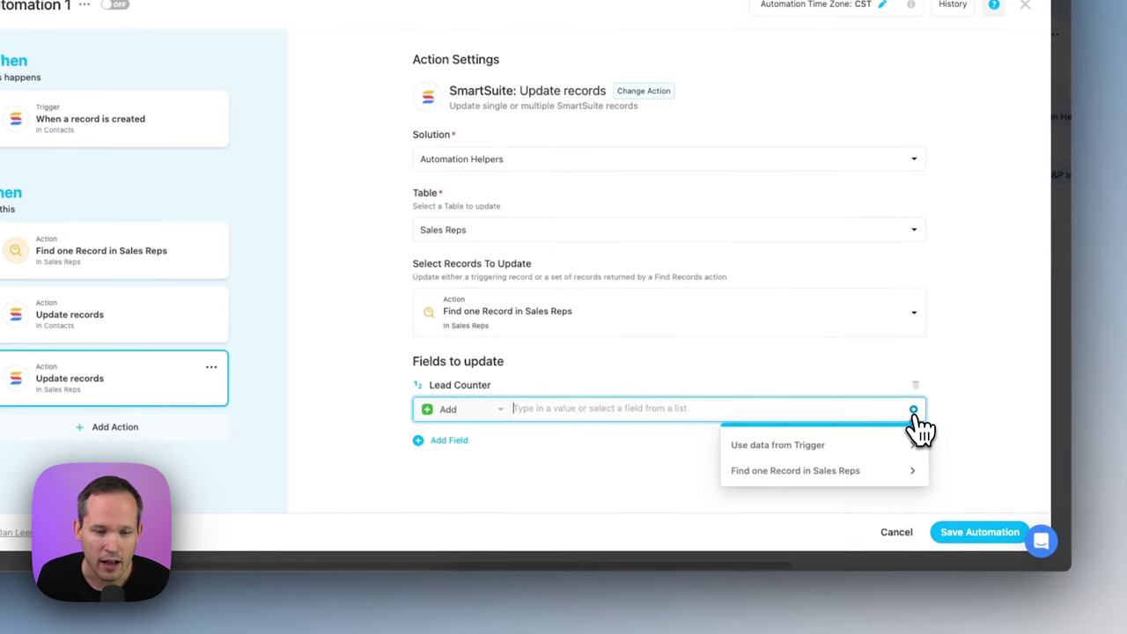
click(926, 378)
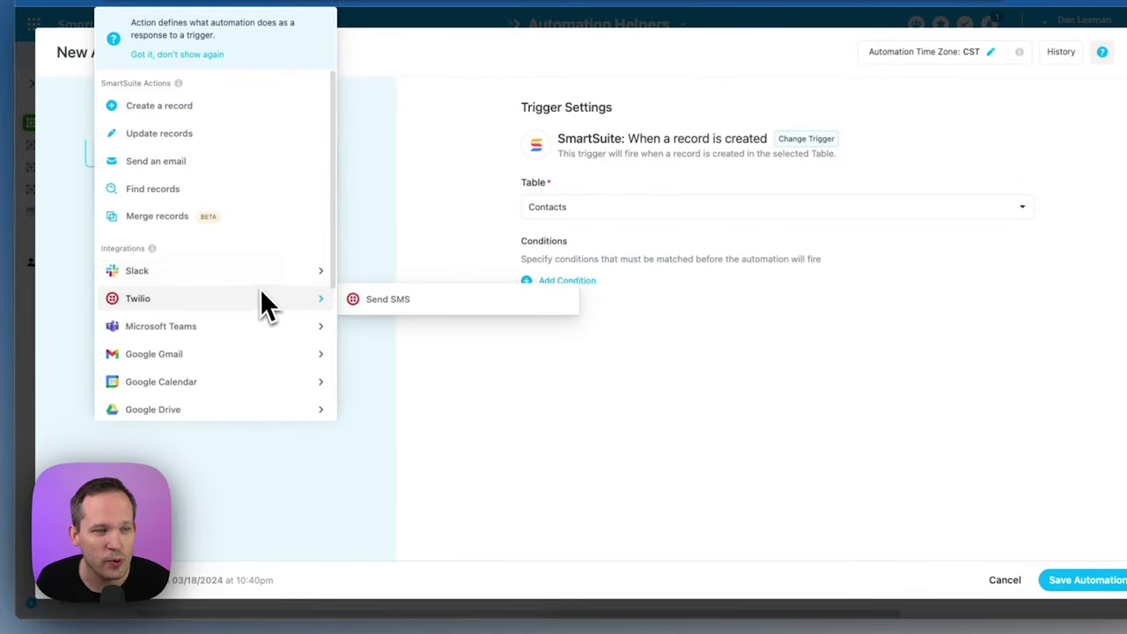
Step: Add a Merge records action to the new automation
click(211, 218)
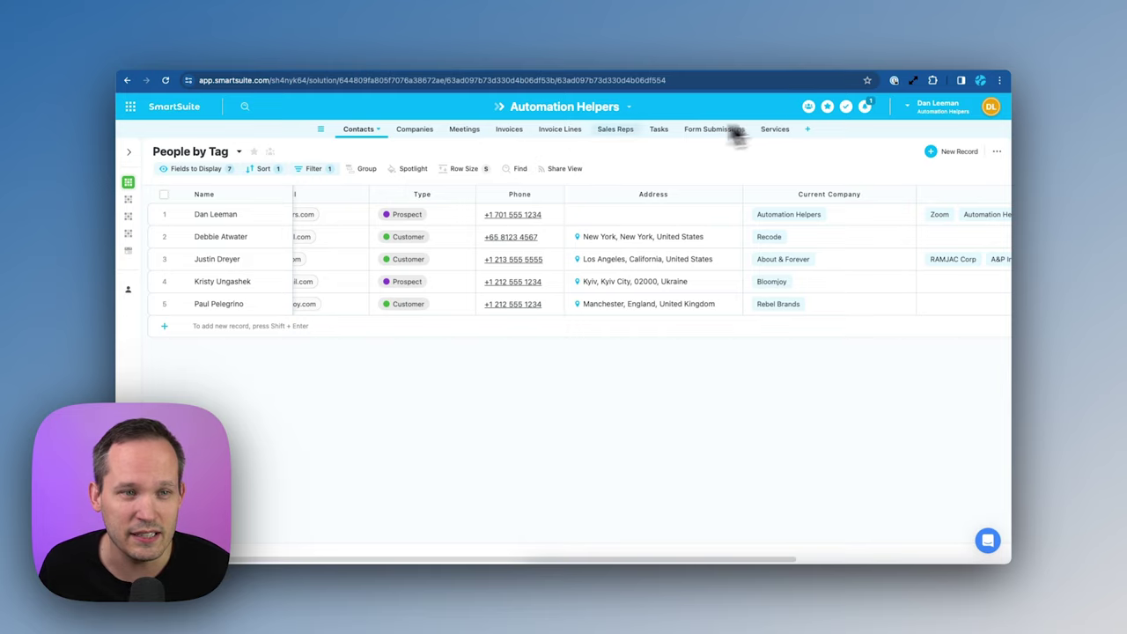
Step: Hide the Invoice Lines table, then unhide it from the list of all tables
click(582, 132)
click(580, 130)
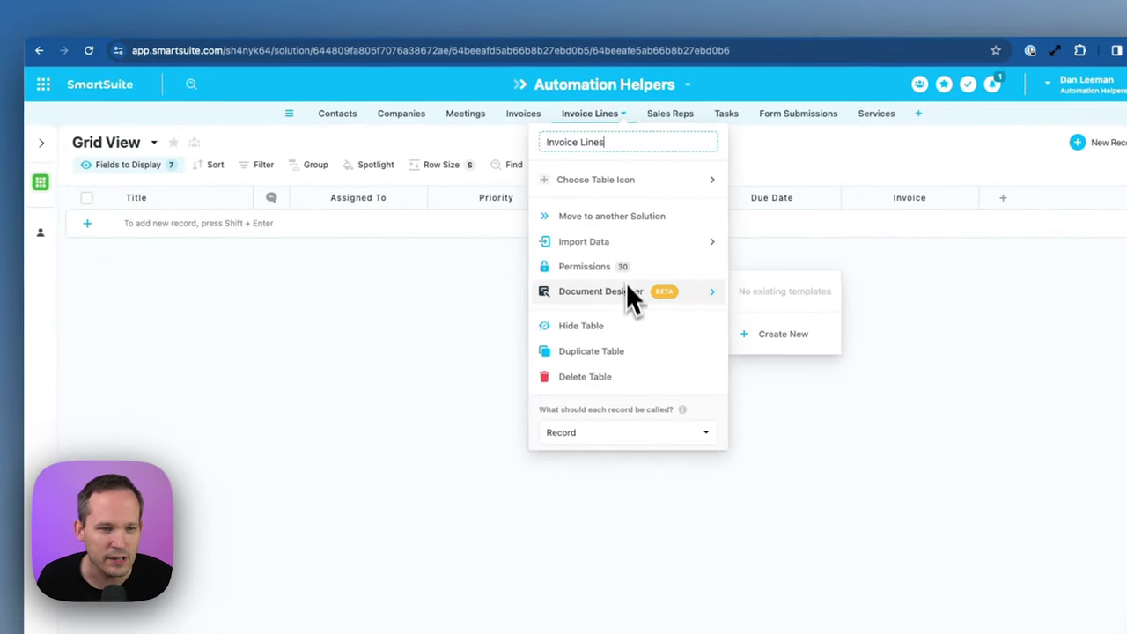
click(629, 327)
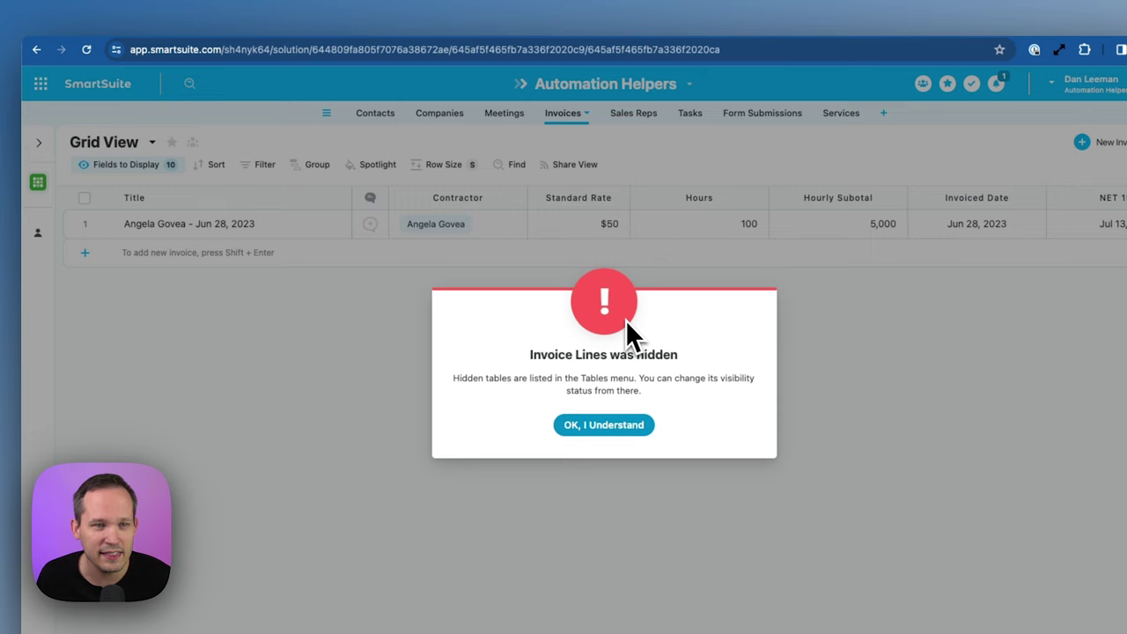
click(629, 425)
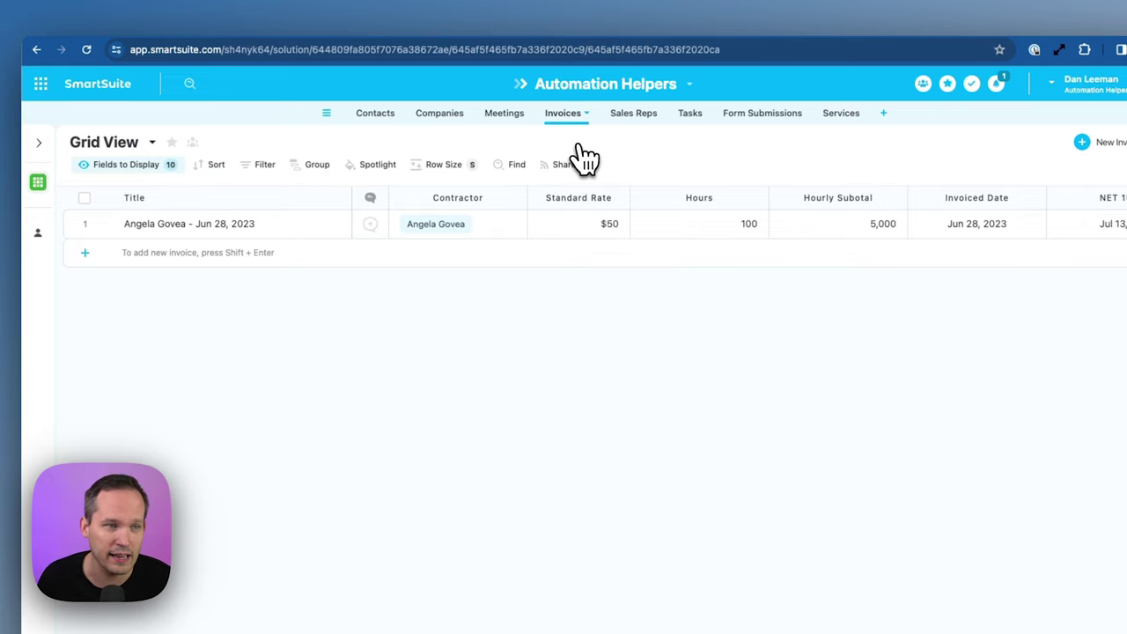
click(326, 114)
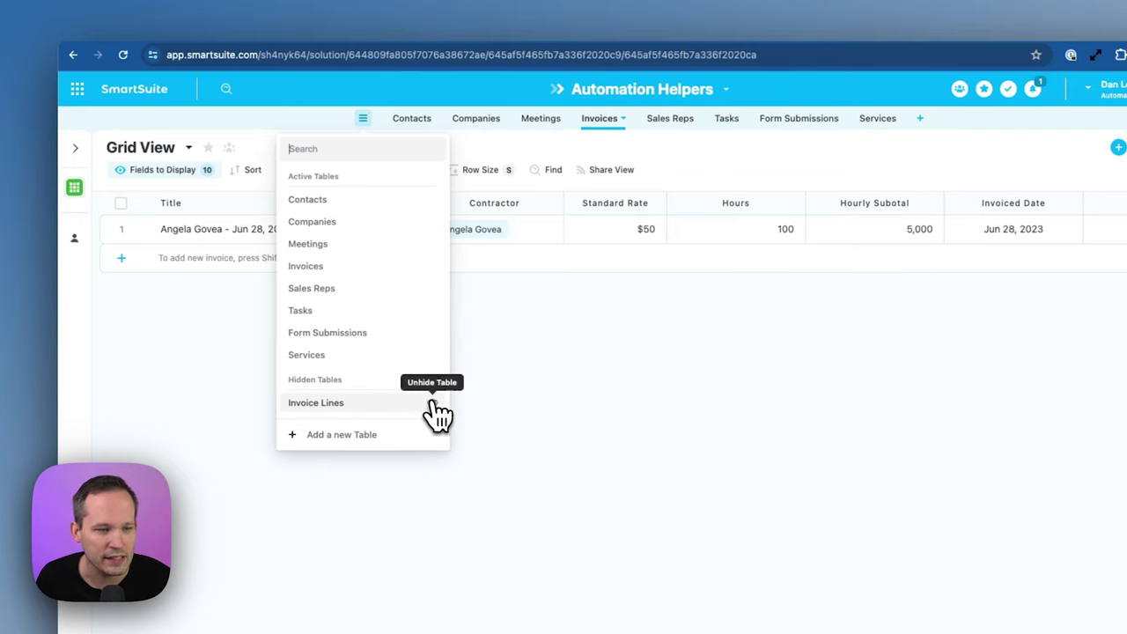
click(420, 401)
Step: Add the description 'These are current, unpaid invoices for this quarter' to the Current Invoices view
mouse_move(414, 407)
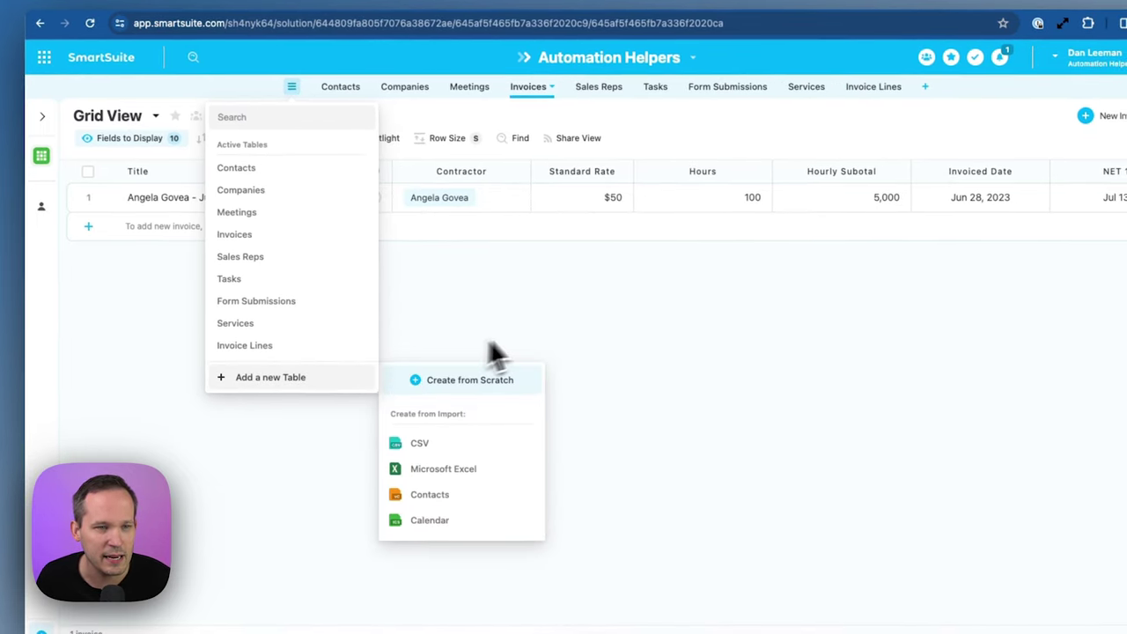
click(590, 321)
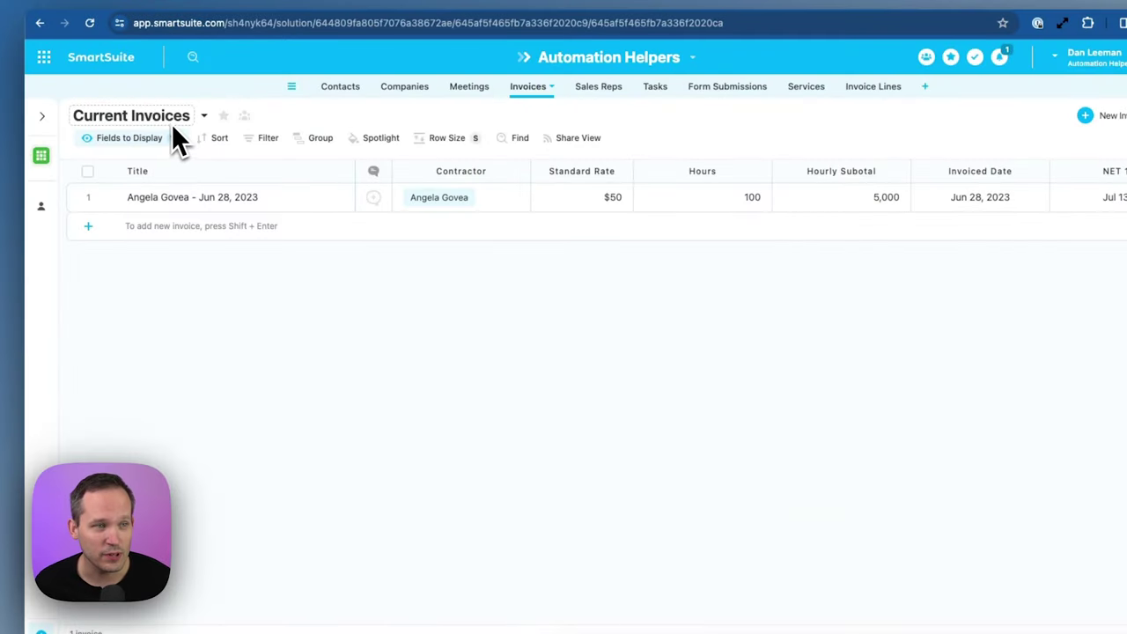
click(204, 121)
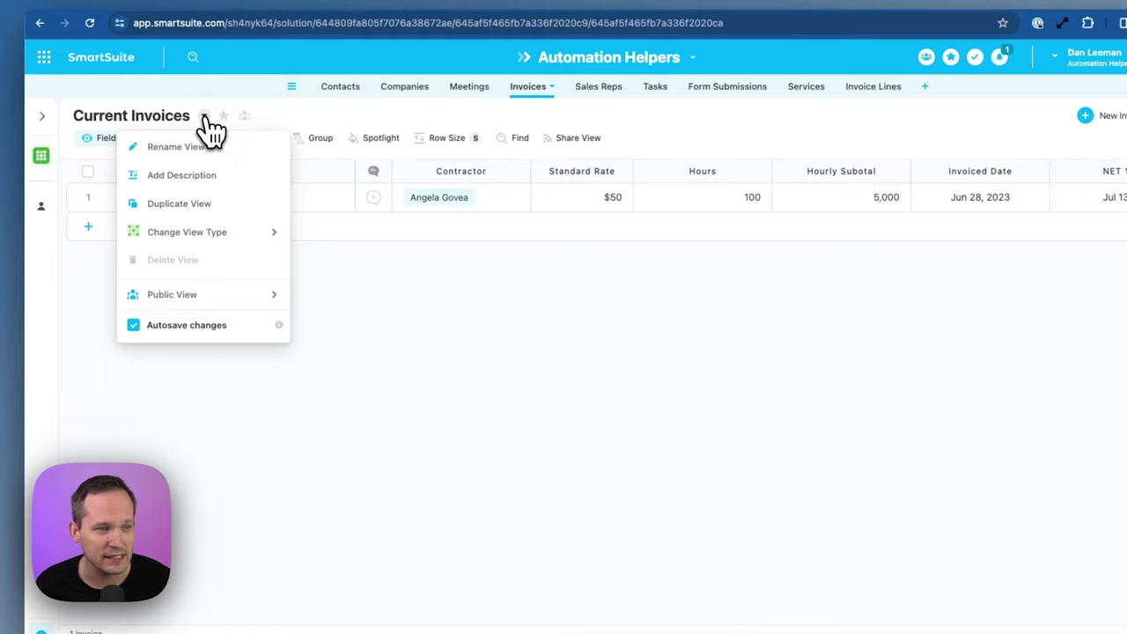
click(201, 176)
text(These are current, unpaid invoices for this quarter)
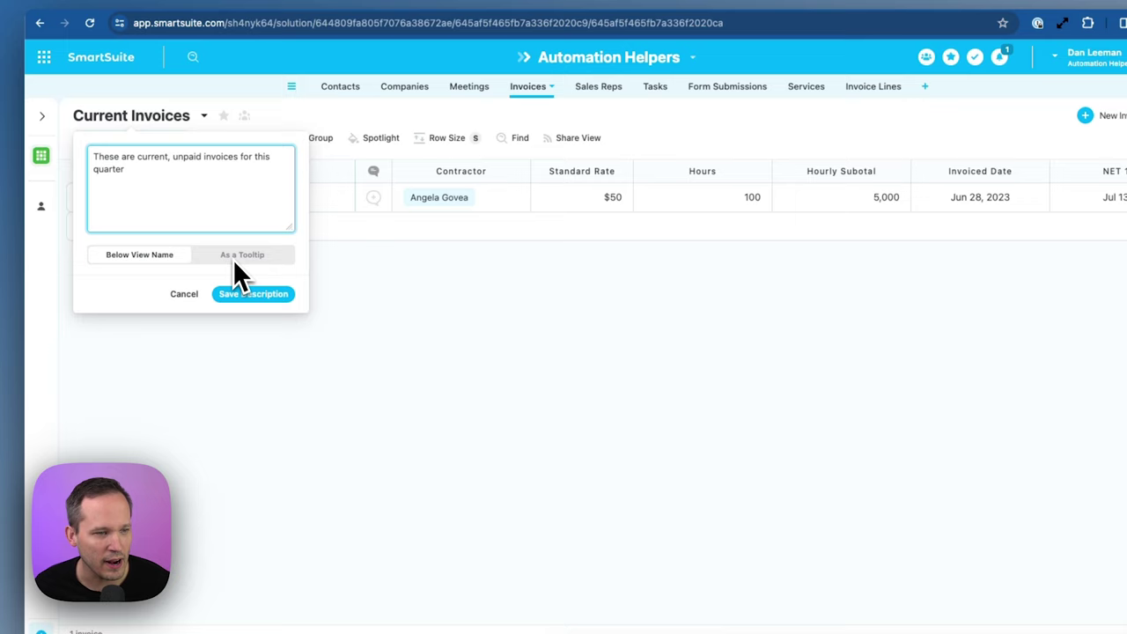
click(251, 296)
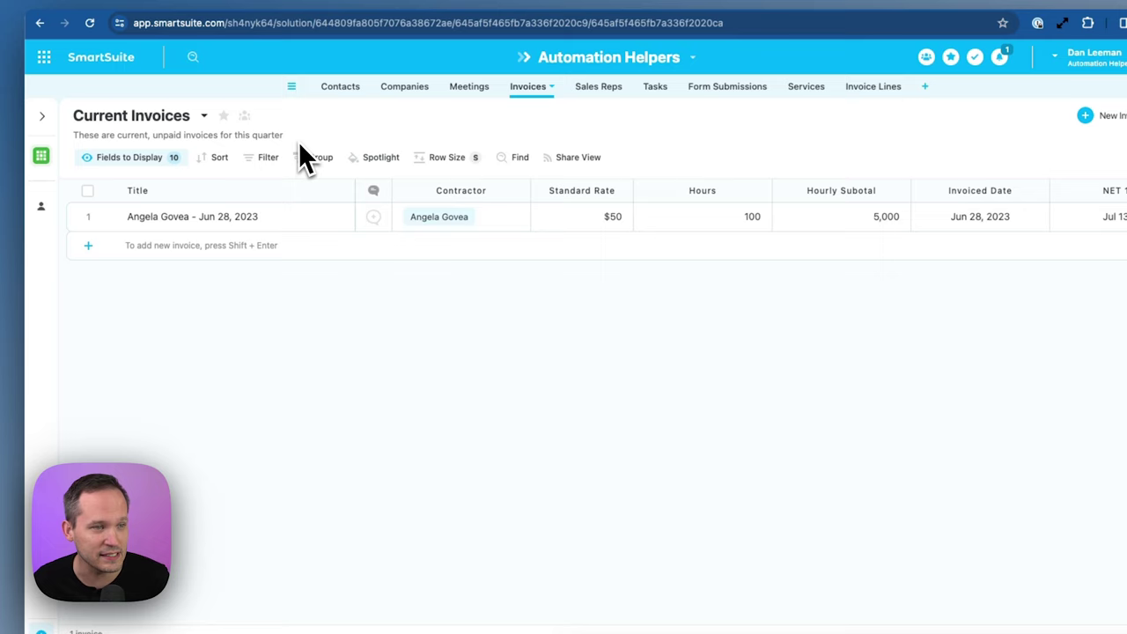
Step: Change the Current Invoices view description to display as a tooltip
click(205, 118)
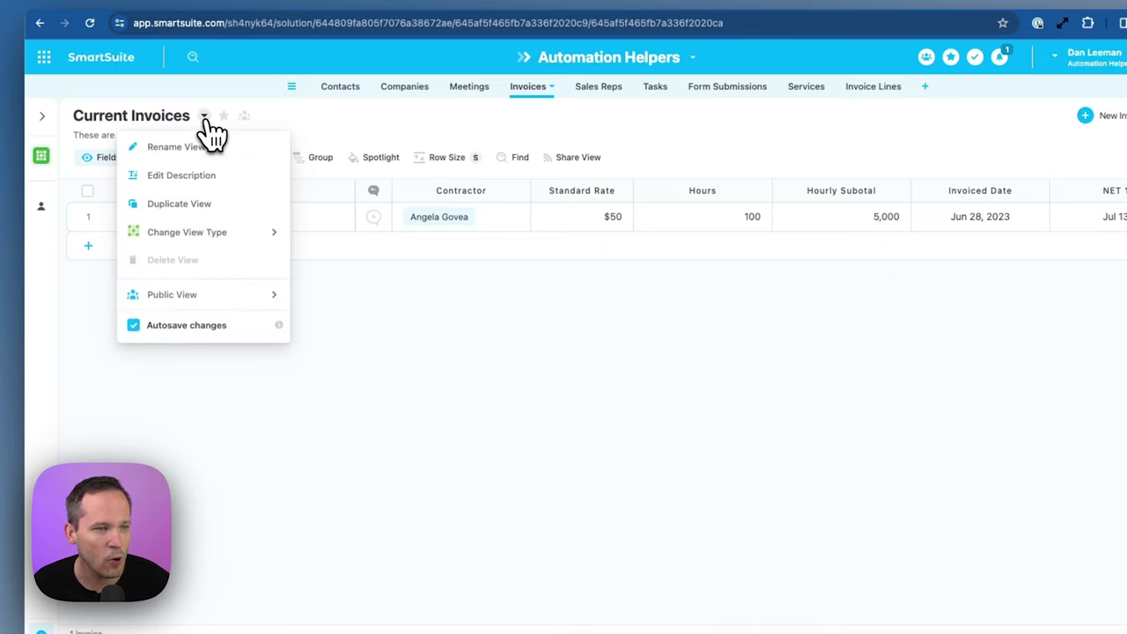
click(212, 175)
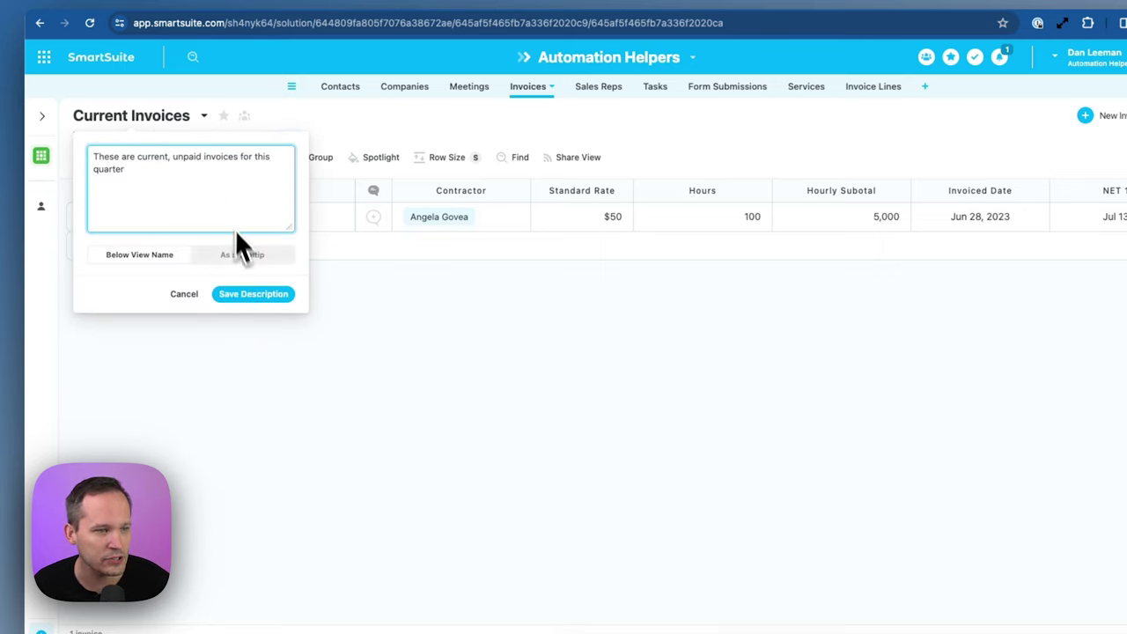
click(253, 264)
click(253, 294)
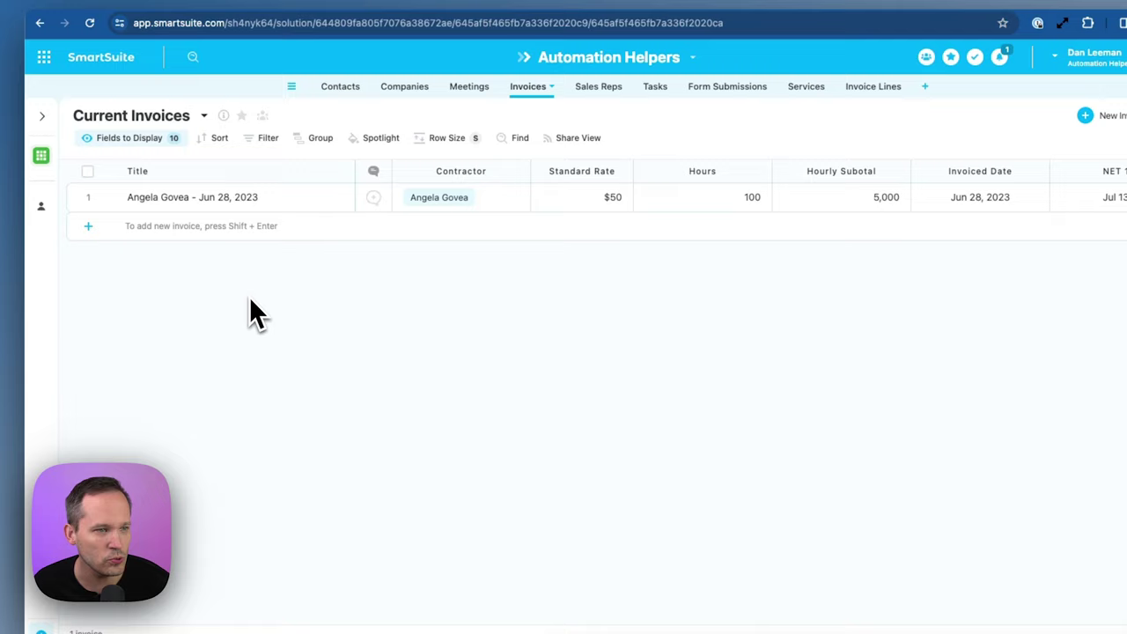
mouse_move(225, 120)
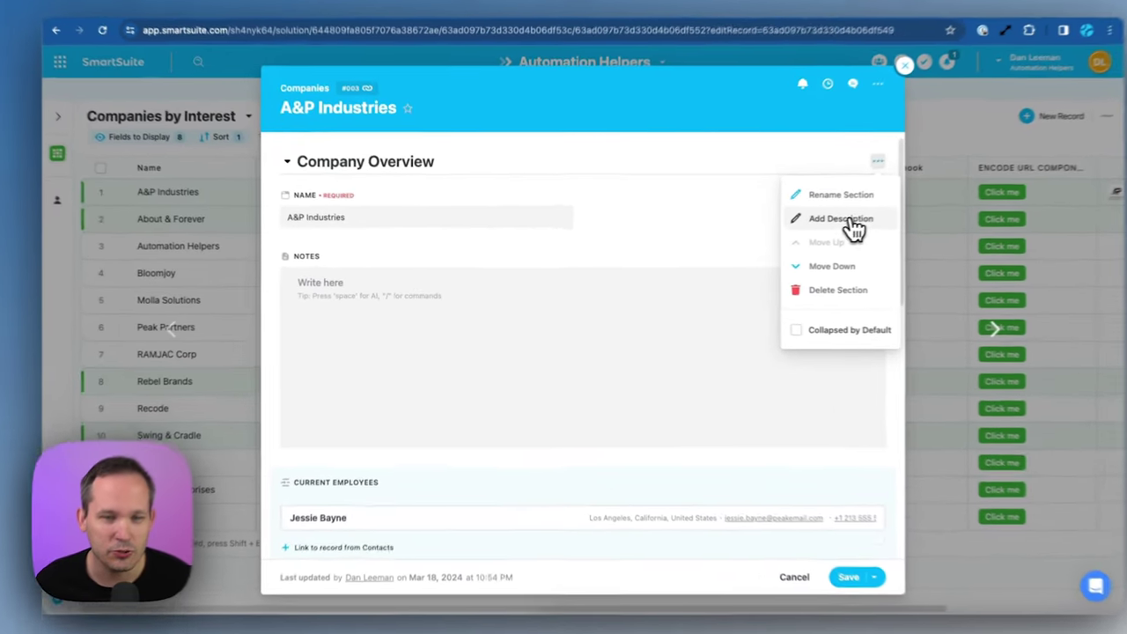
Step: Paste 'The most important info about our clients' as the Company Overview section description
click(777, 236)
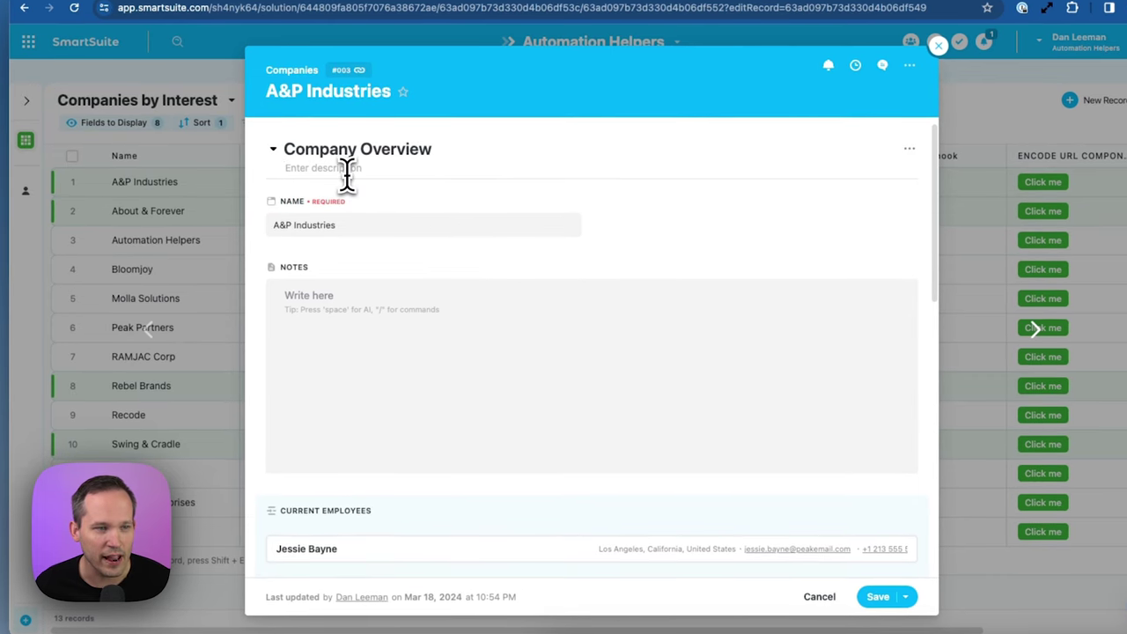
text(The most important info about our clients)
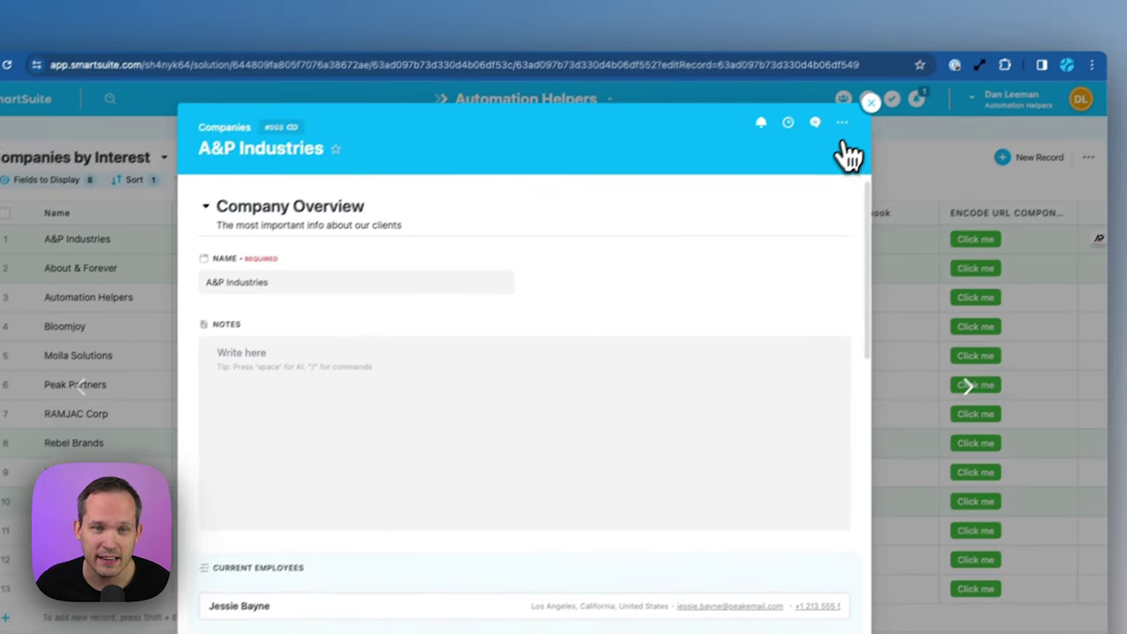
Step: Set the record's cover image to Company Logo in Page Settings, then preview the ap_logo.jpeg logo
click(821, 143)
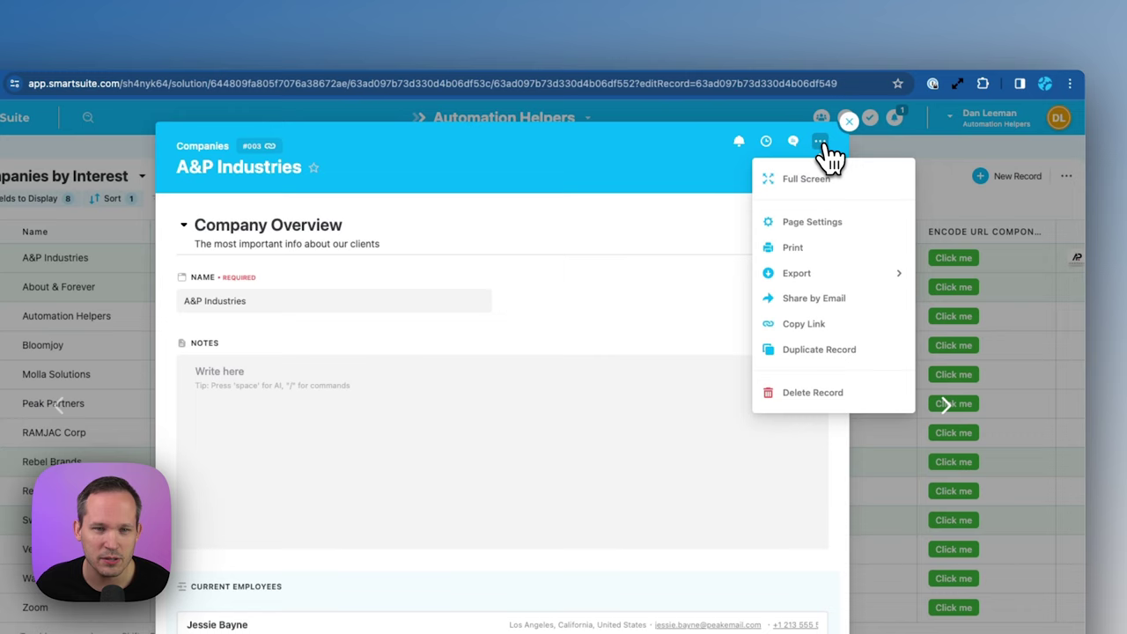
click(812, 224)
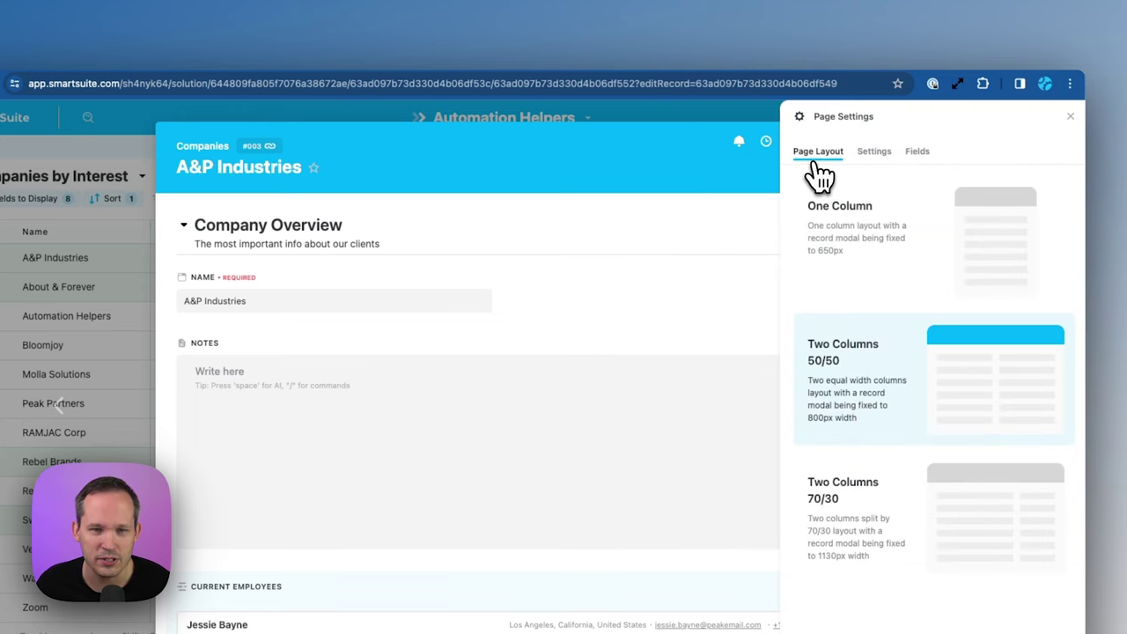
click(872, 163)
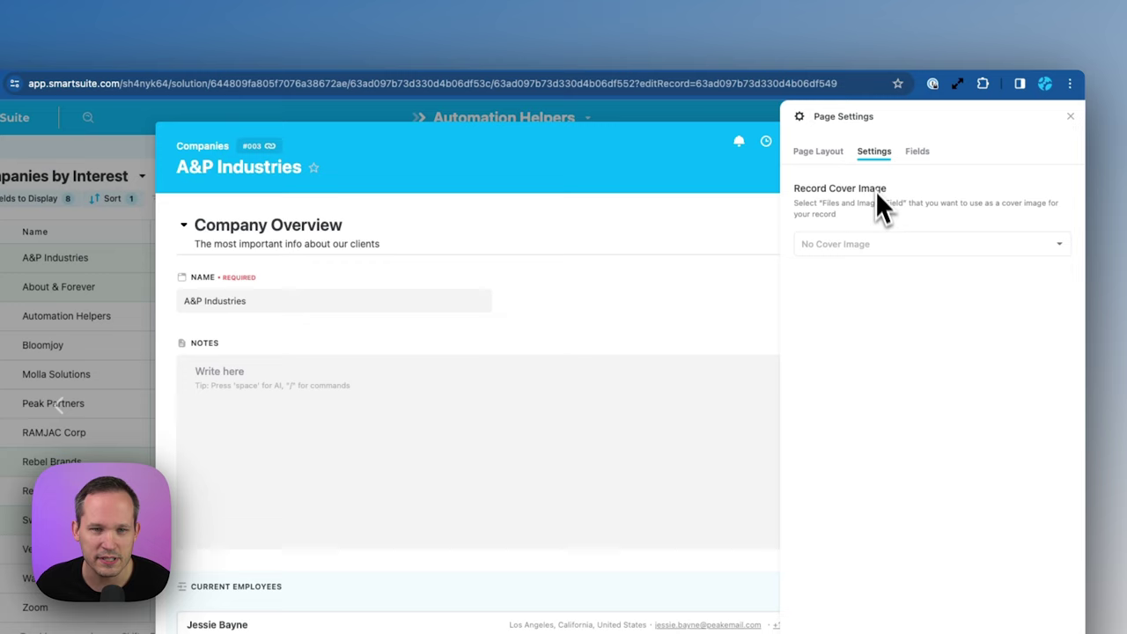
click(881, 245)
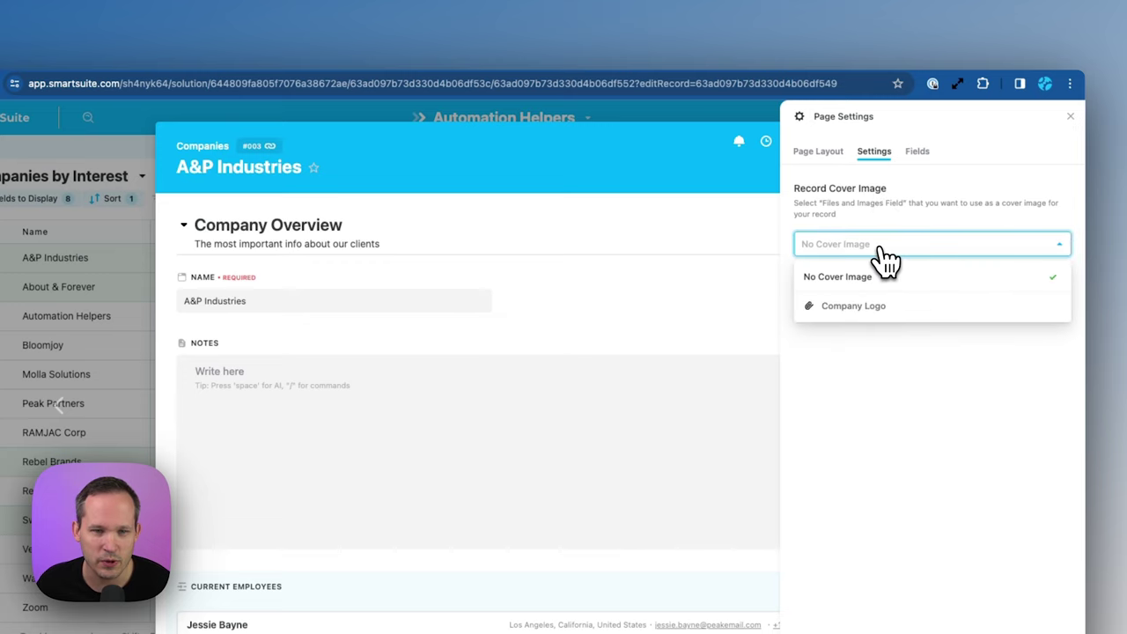
click(879, 308)
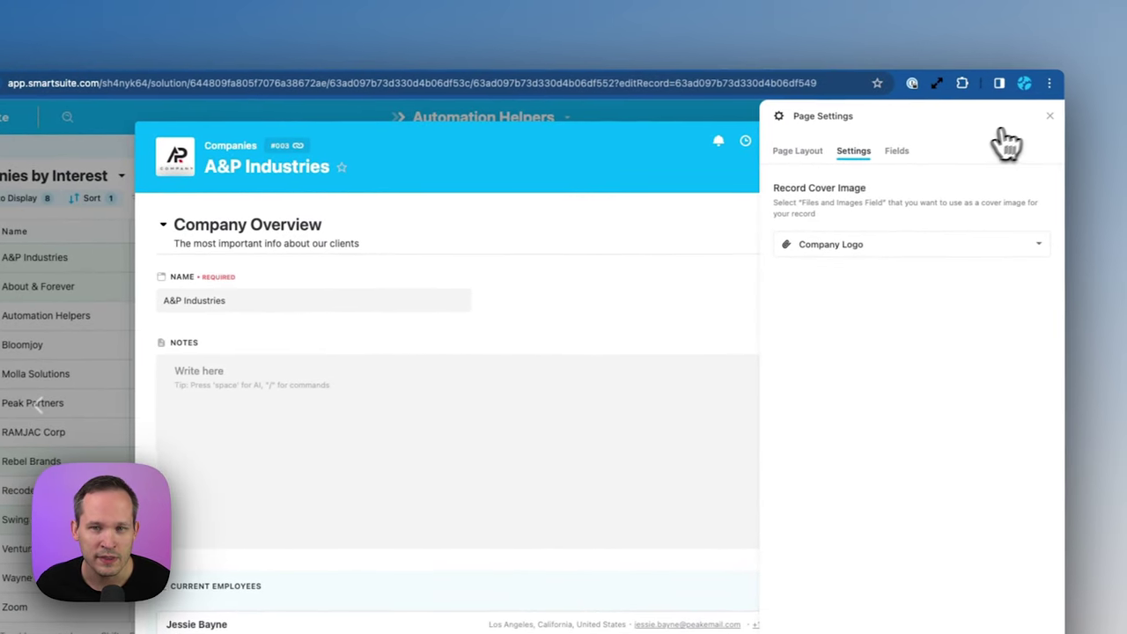
click(1042, 120)
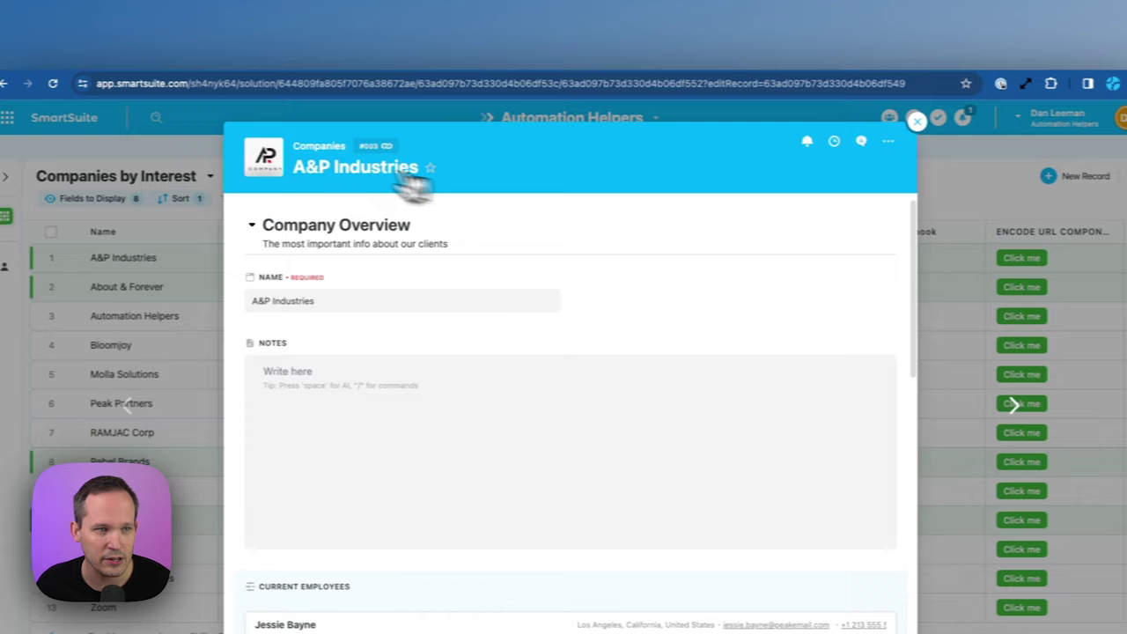
click(293, 163)
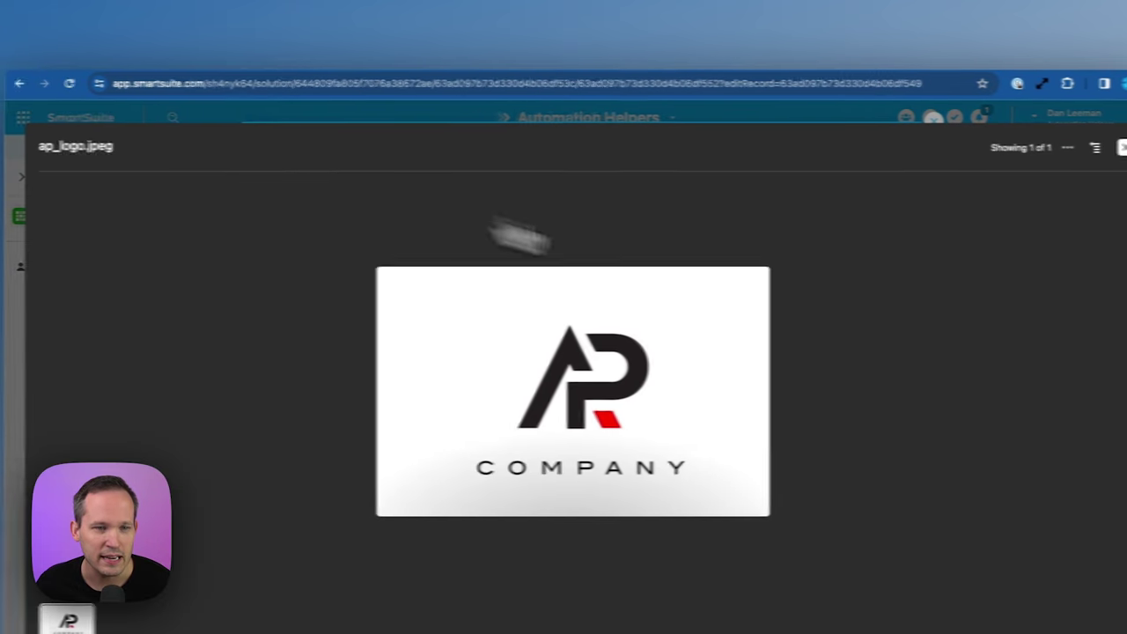
click(1015, 146)
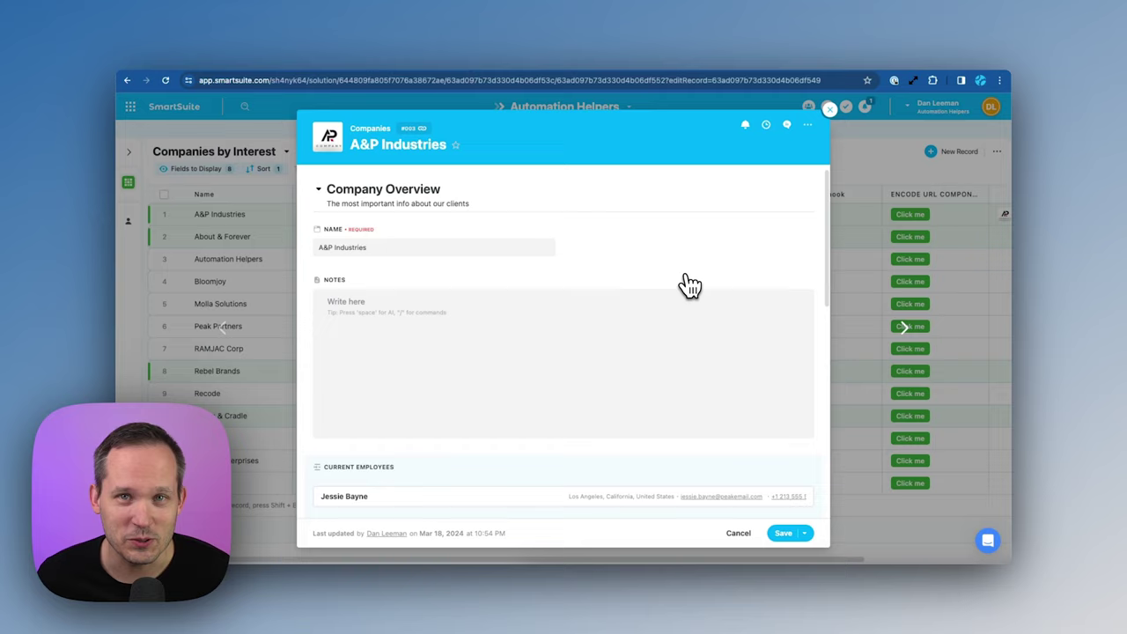
Step: Scroll through the A&P Industries record, collapsing and re-expanding the Extra Fields section
scroll(687, 284, down, 10)
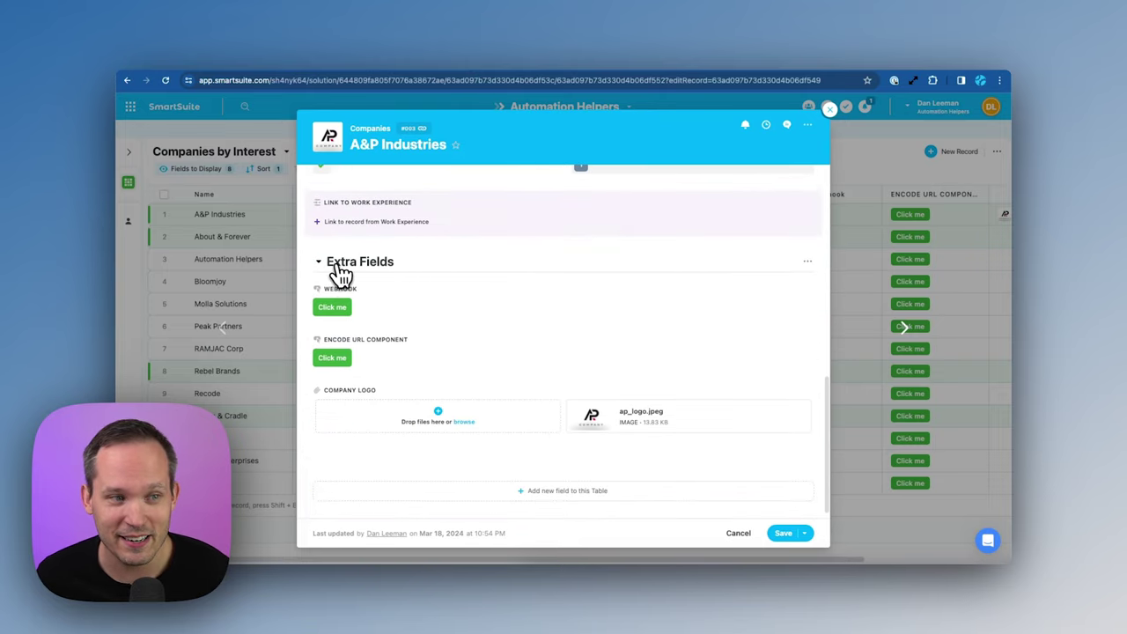
scroll(458, 347, up, 5)
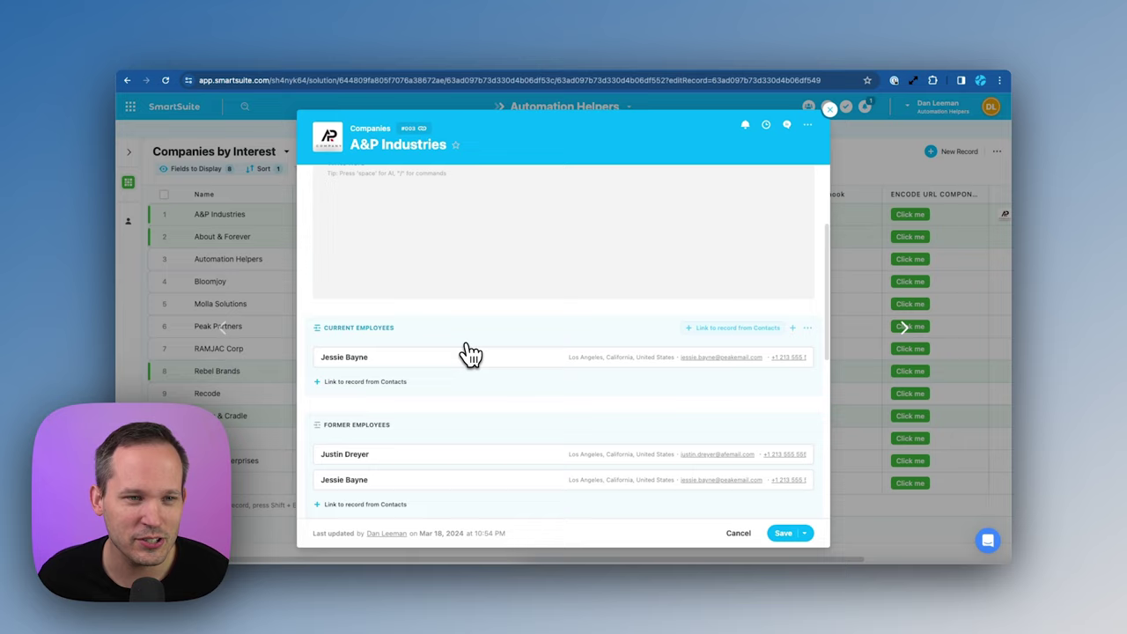
scroll(462, 353, up, 5)
scroll(461, 352, down, 15)
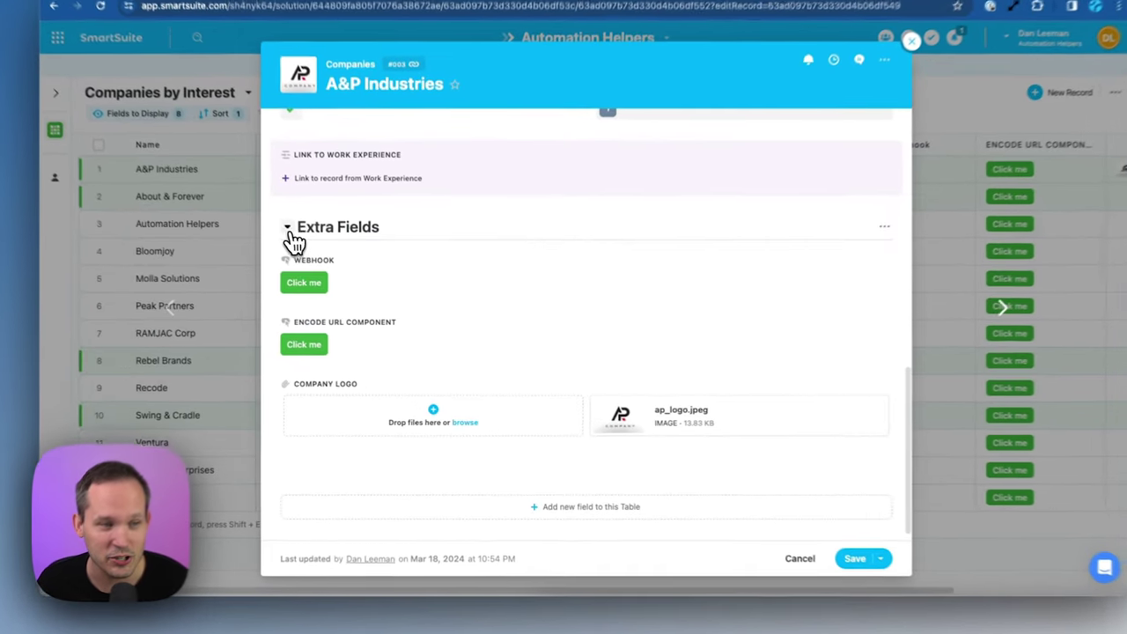
click(320, 262)
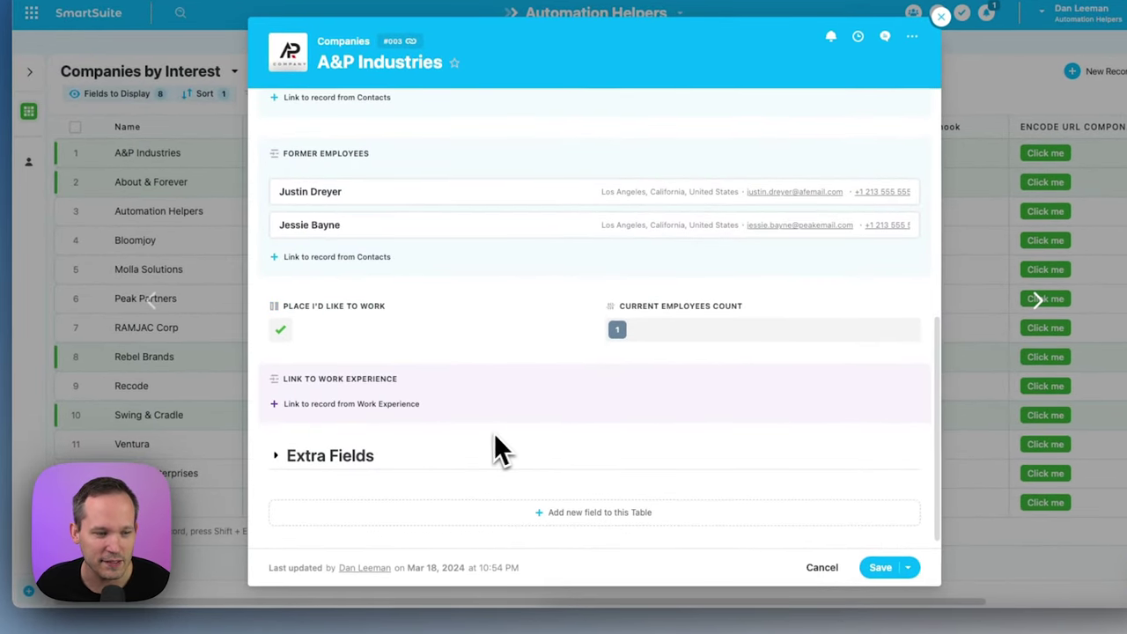
click(278, 457)
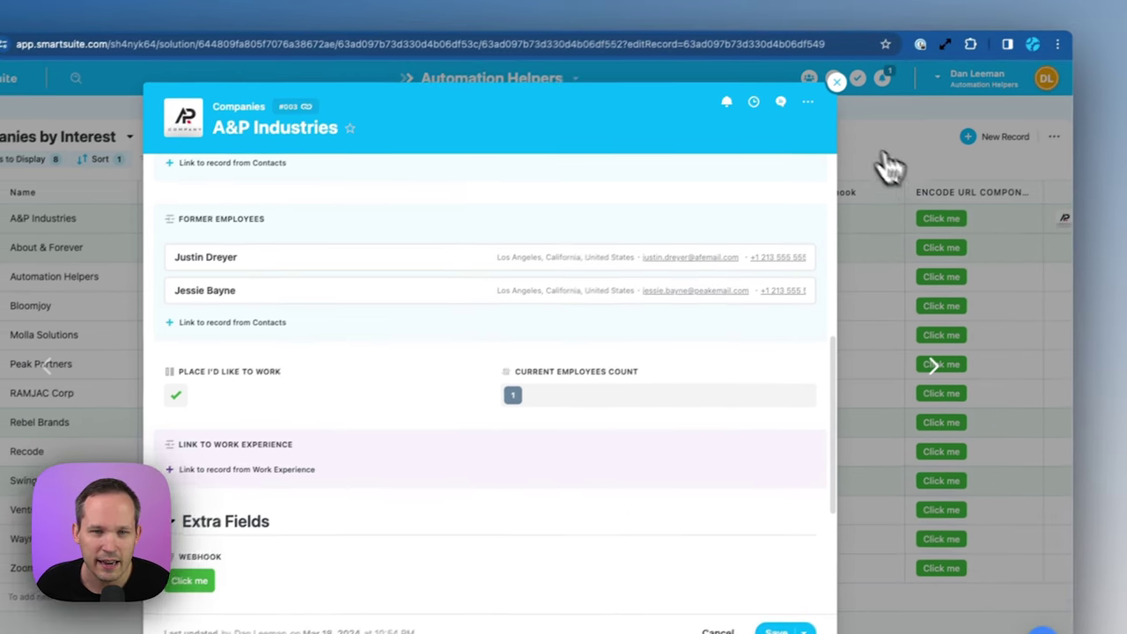
Step: Hide the Webhook, ENCODE URL COMPONENT and Company Logo fields from the record's Page Settings
click(913, 36)
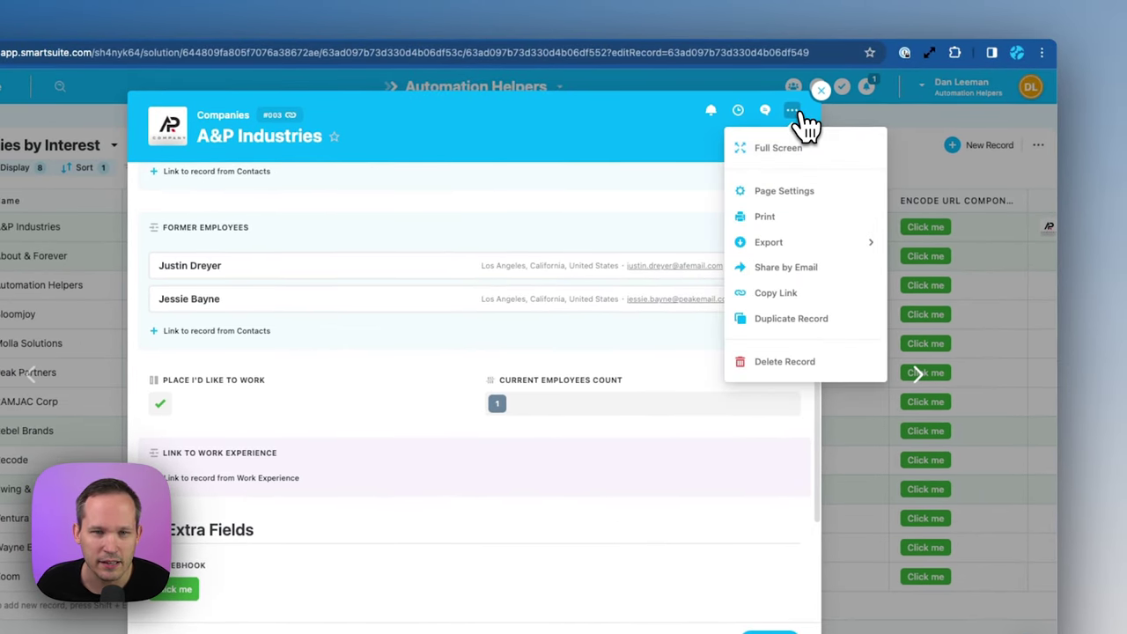
click(792, 191)
click(889, 120)
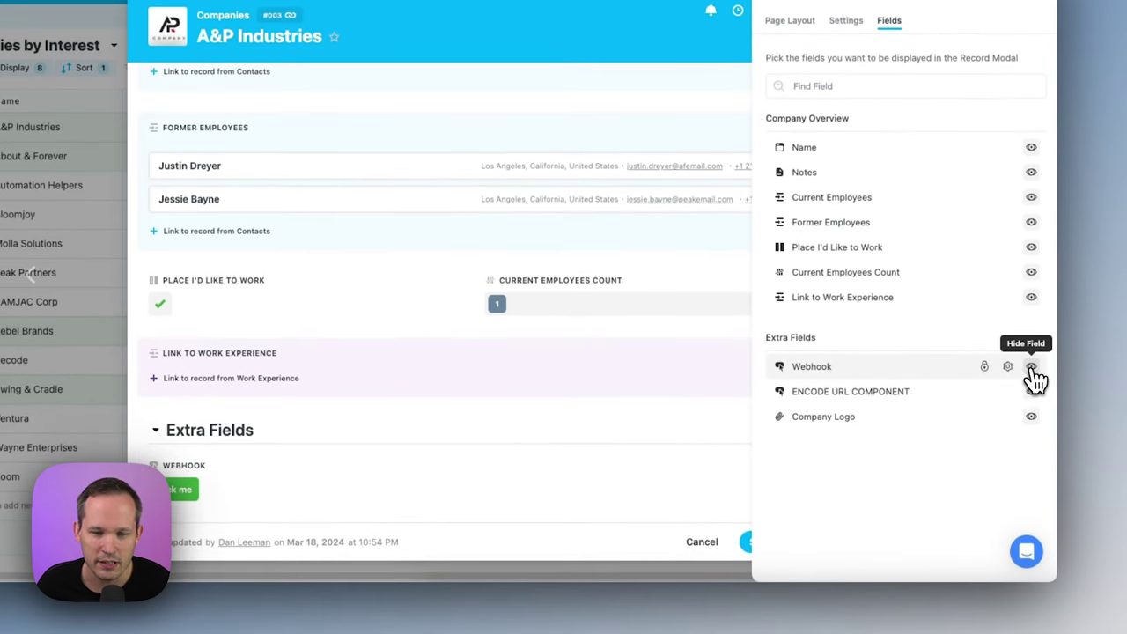
click(1032, 367)
click(1031, 391)
click(1032, 416)
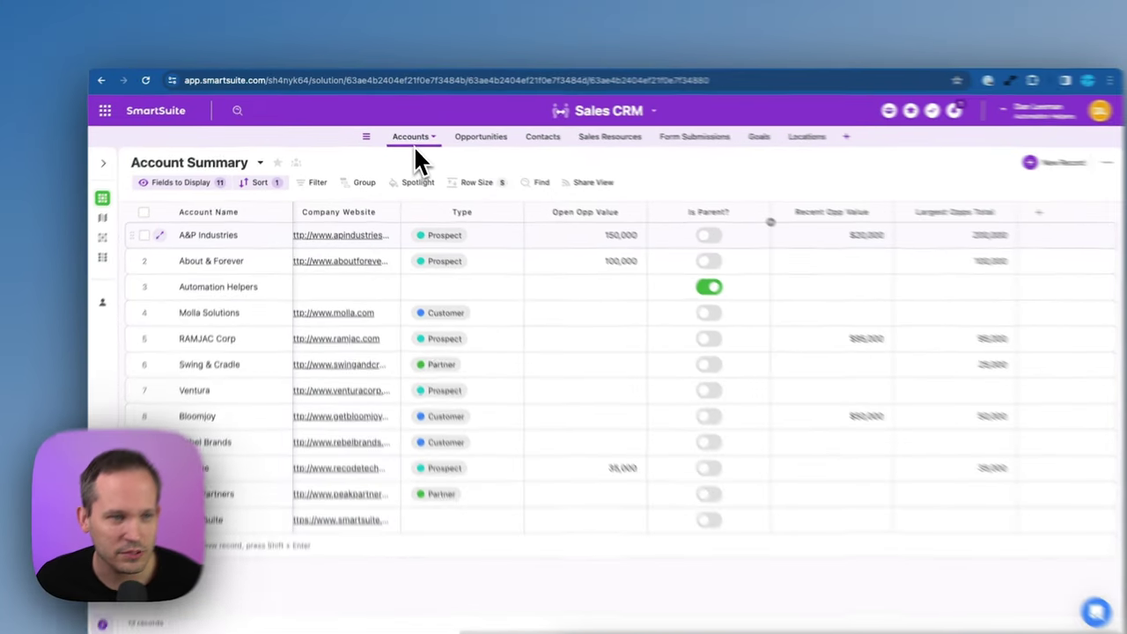
Step: View the Opportunities table, scrolling sideways through its columns
click(481, 137)
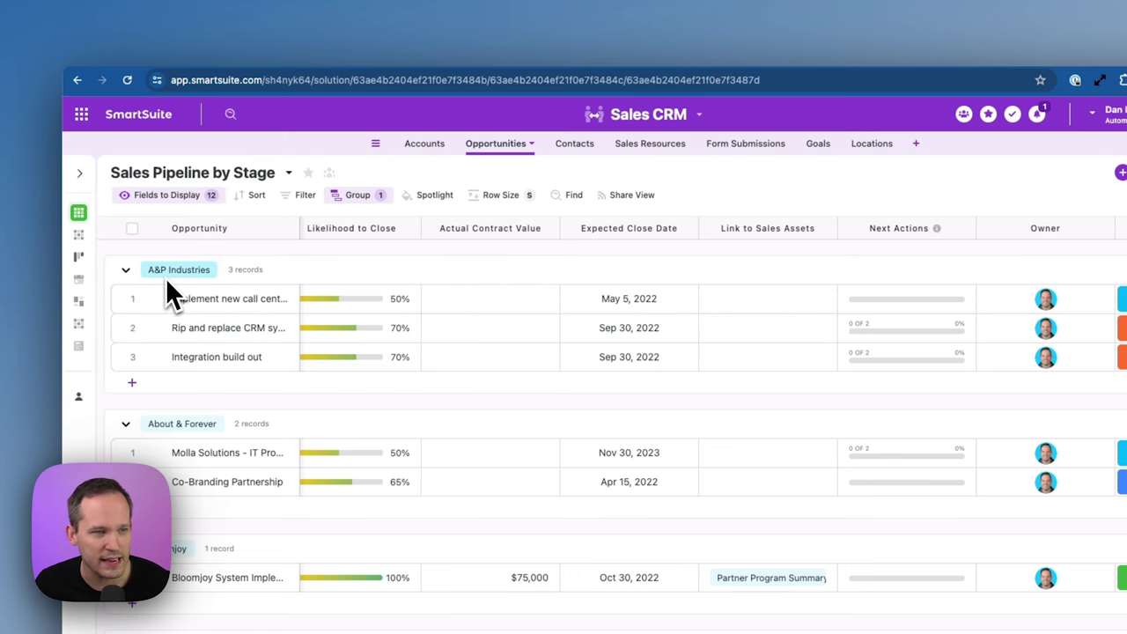
scroll(475, 294, left, 4)
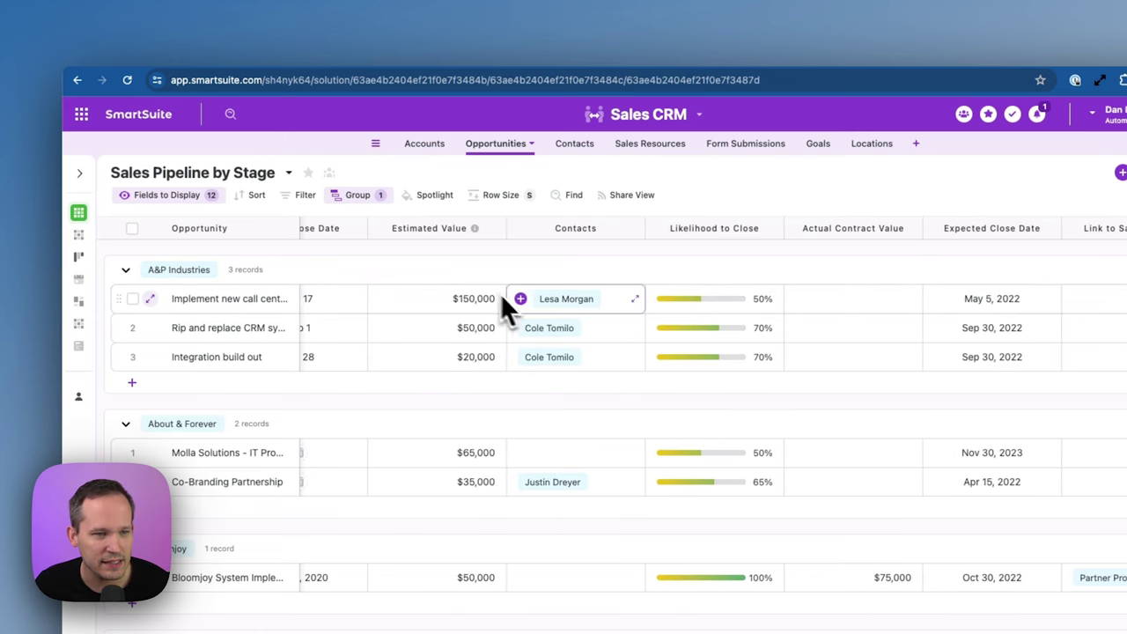
scroll(500, 293, left, 3)
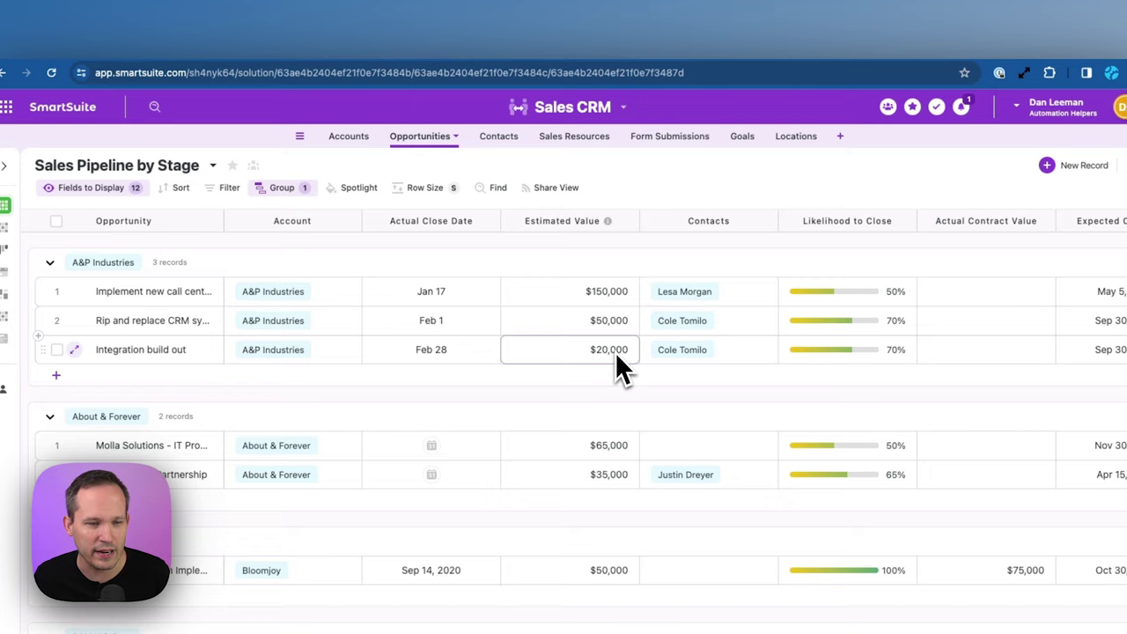
Step: Back in Accounts, switch on Is Parent? for Automation Helpers
click(361, 137)
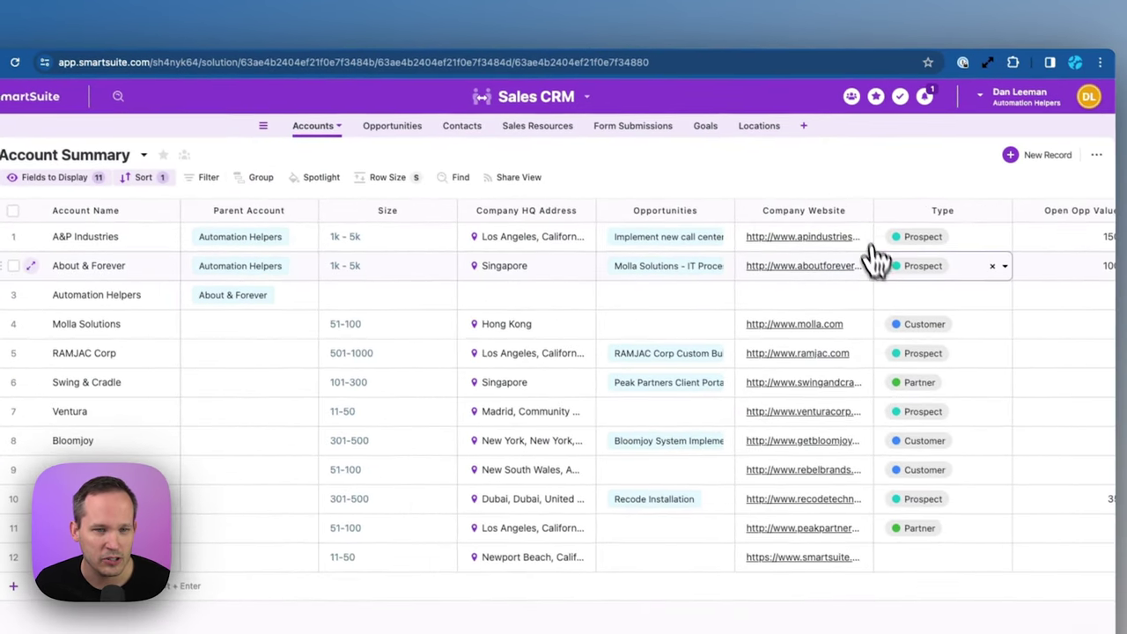
scroll(872, 273, right, 5)
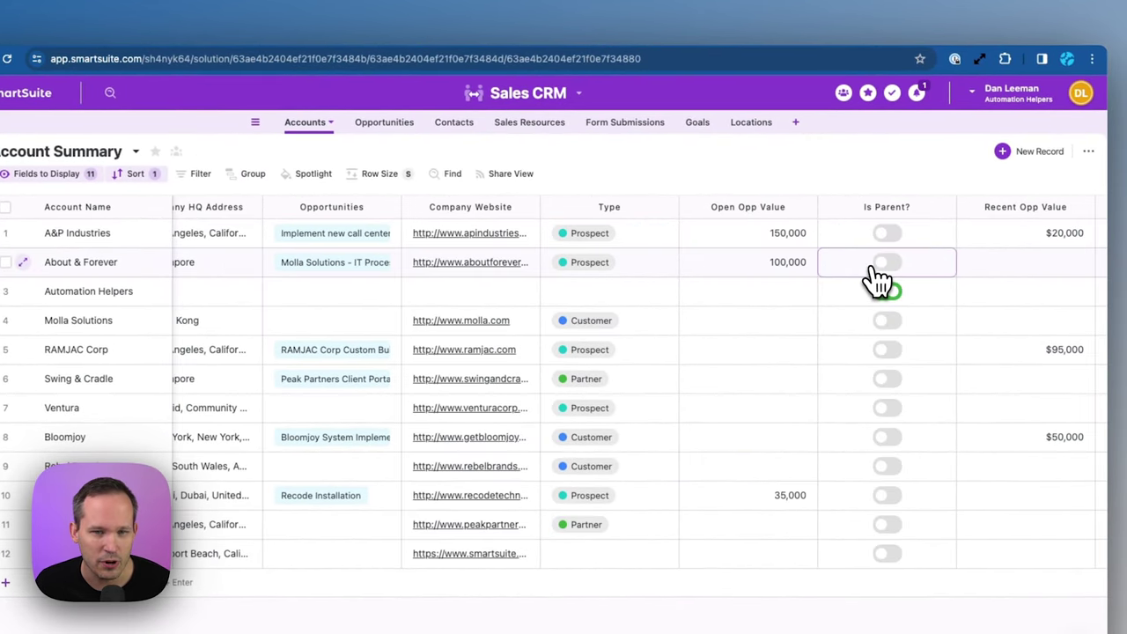
click(877, 280)
scroll(877, 280, right, 3)
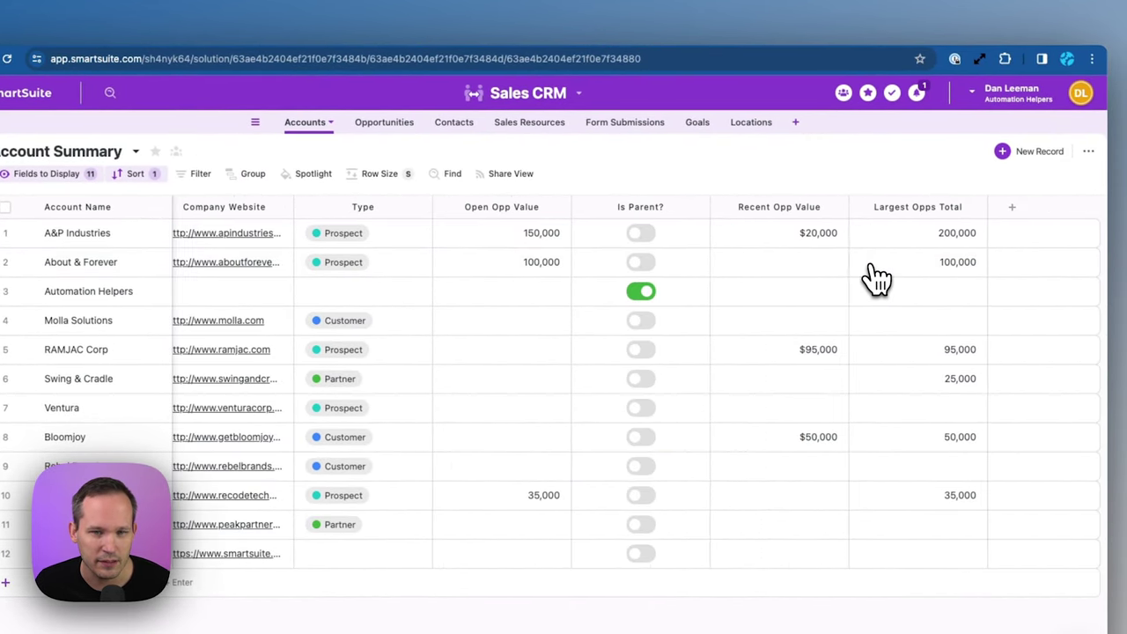
click(840, 210)
click(776, 242)
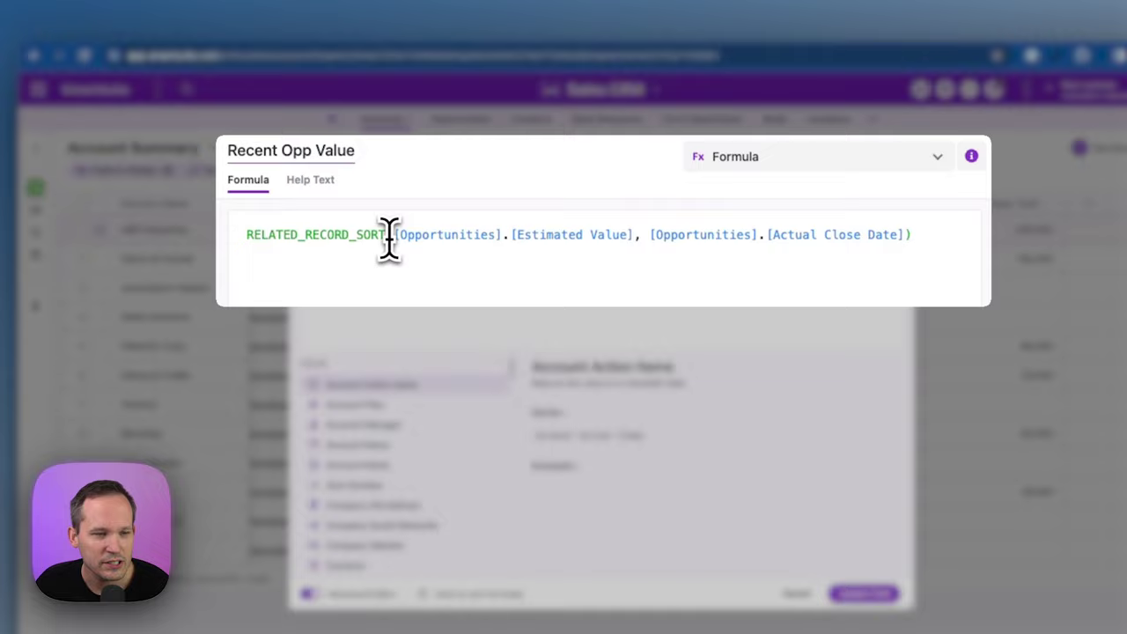
click(619, 249)
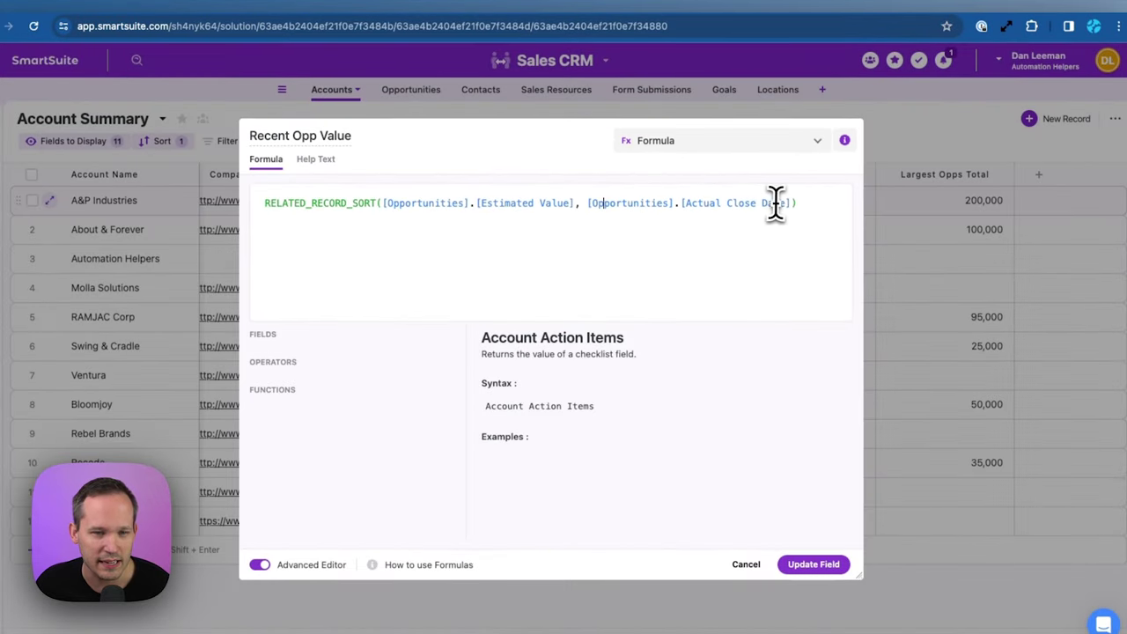
click(822, 198)
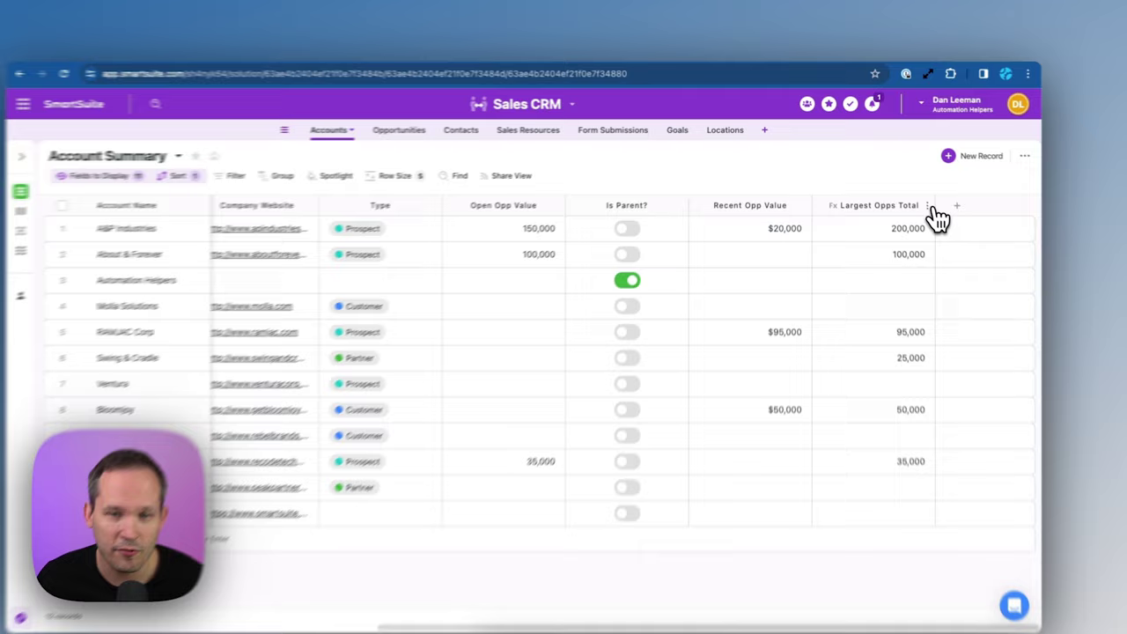
click(911, 194)
click(907, 250)
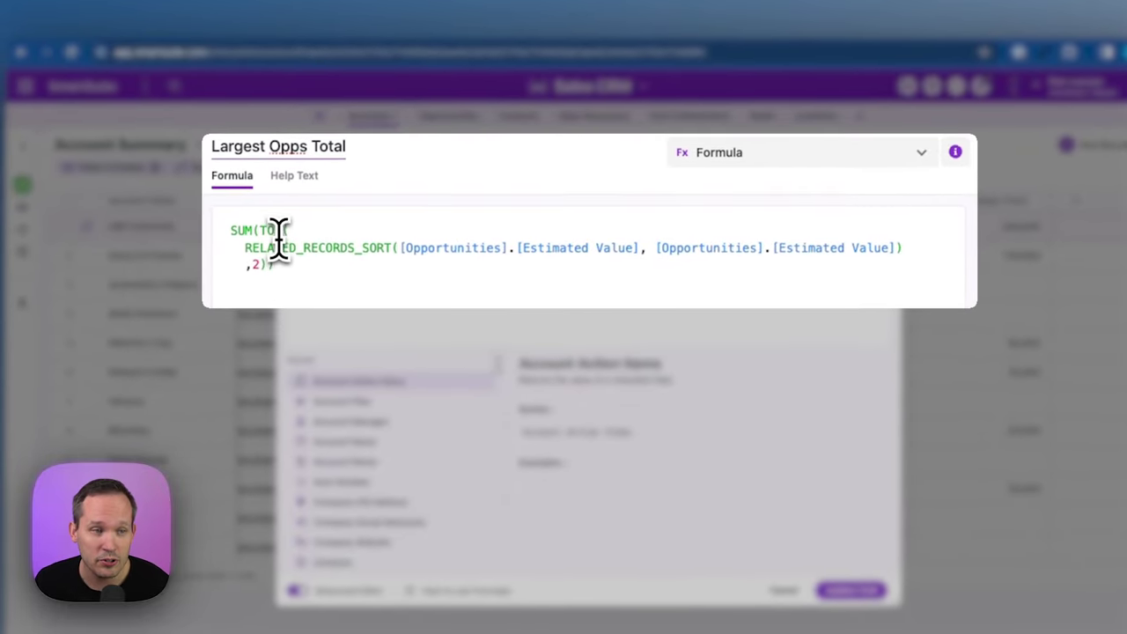
drag(280, 228, 267, 227)
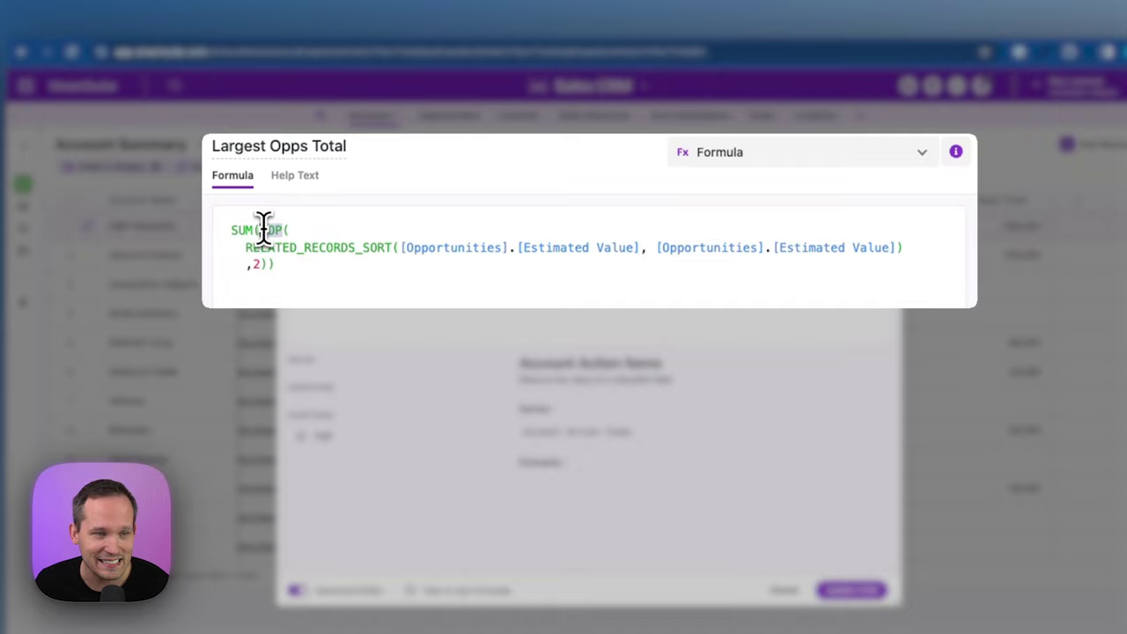
click(262, 231)
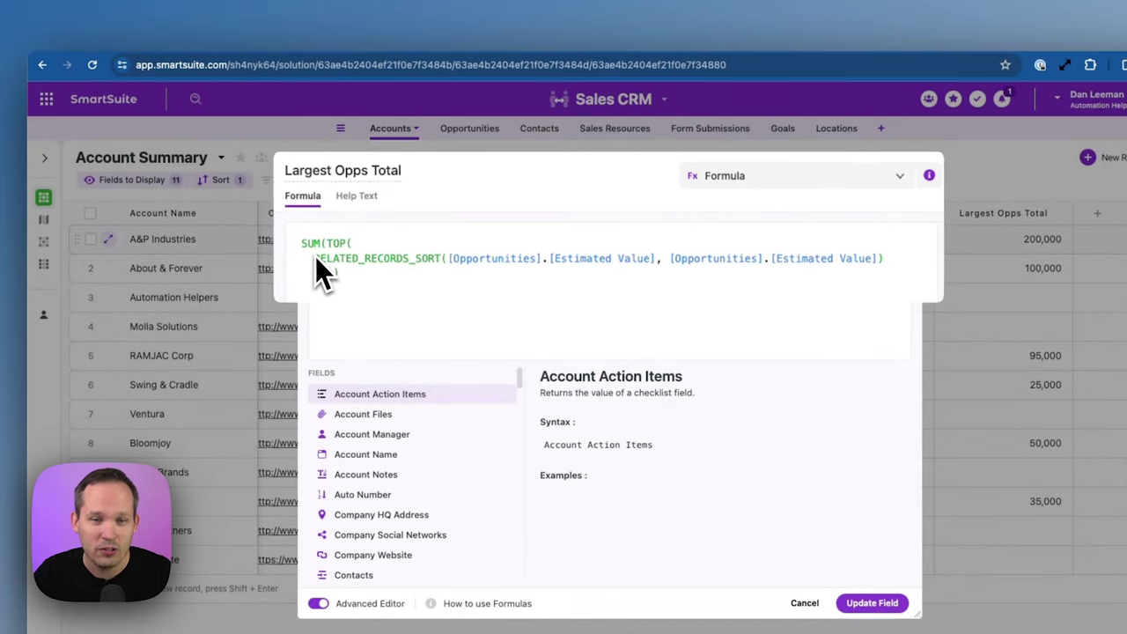
key(Escape)
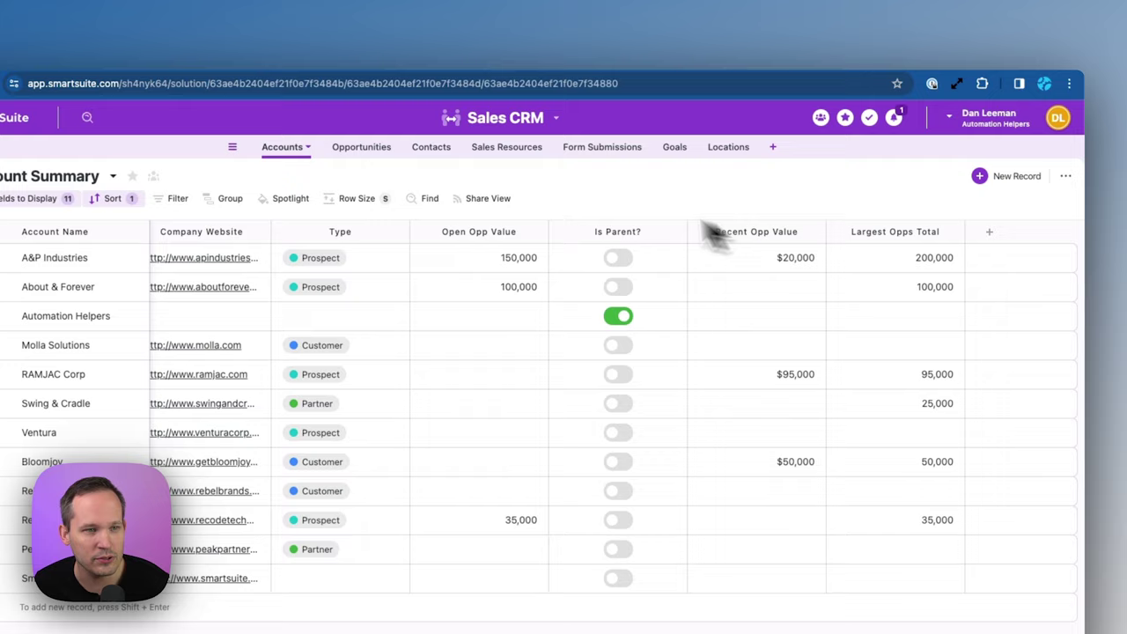
Step: Switch to the Opportunities table
click(430, 145)
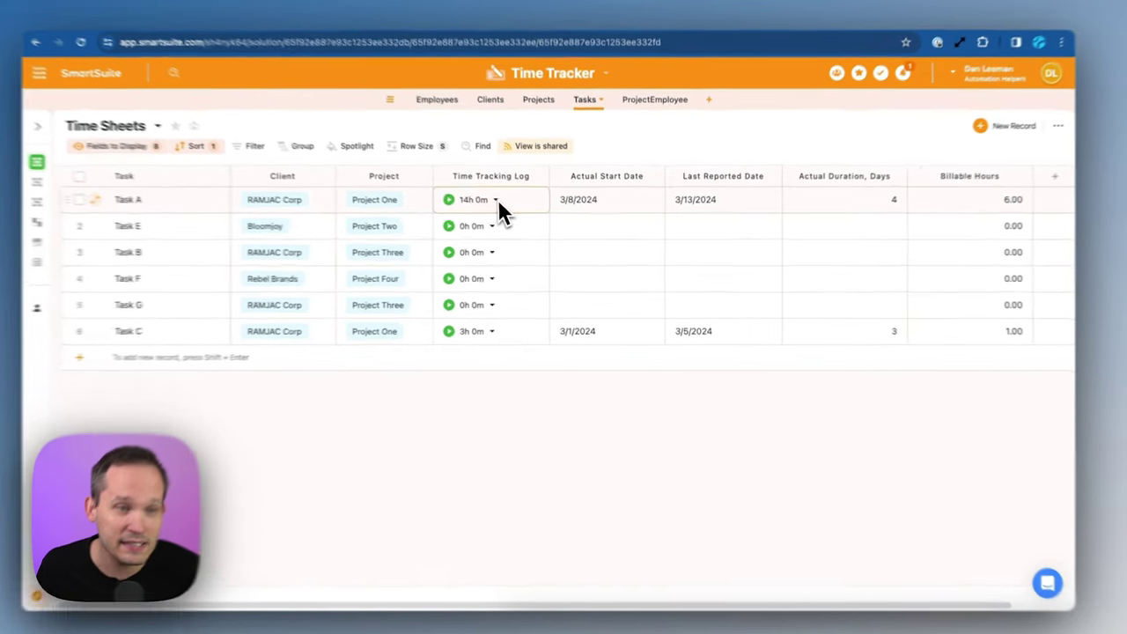
Step: Check Task A's Time Tracking Log total, then preview and dismiss the add-time form
click(516, 216)
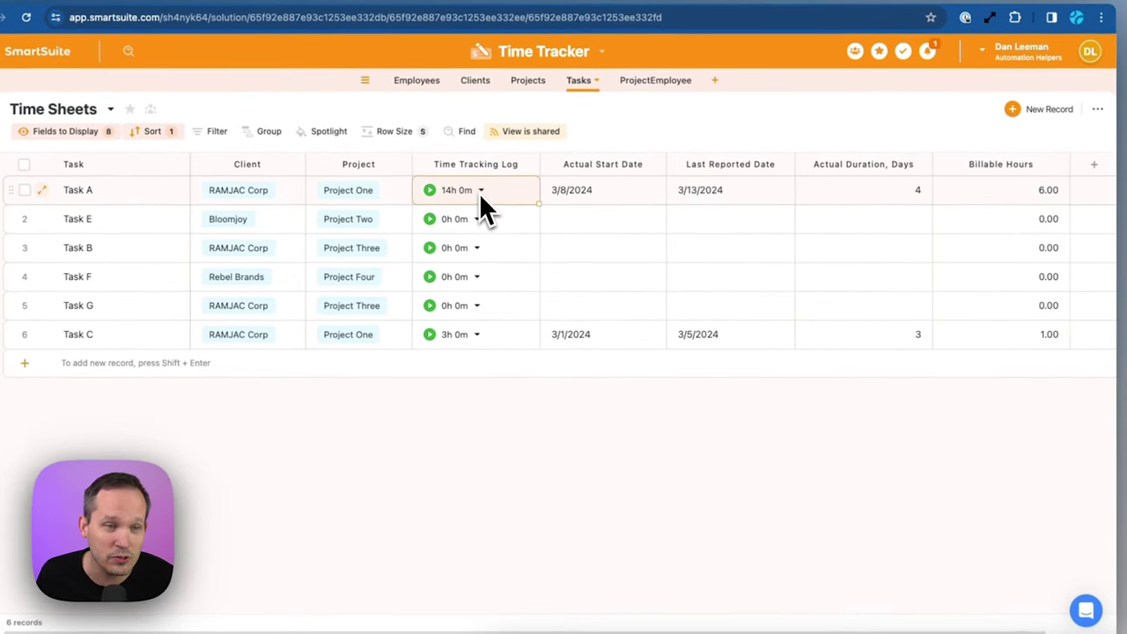
click(481, 191)
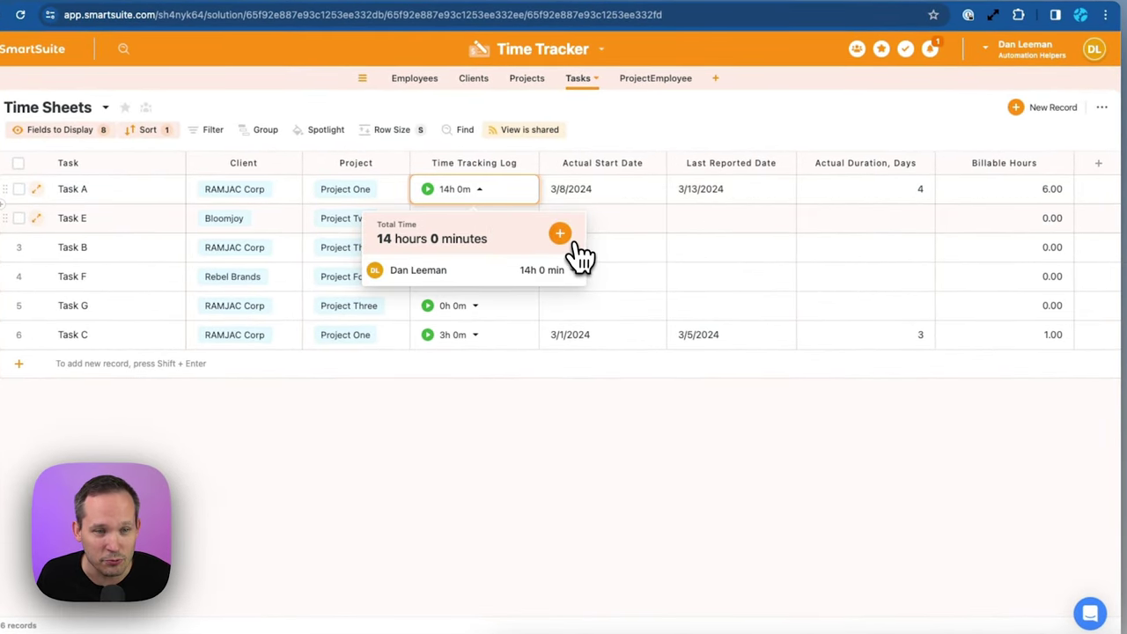
click(564, 238)
click(740, 445)
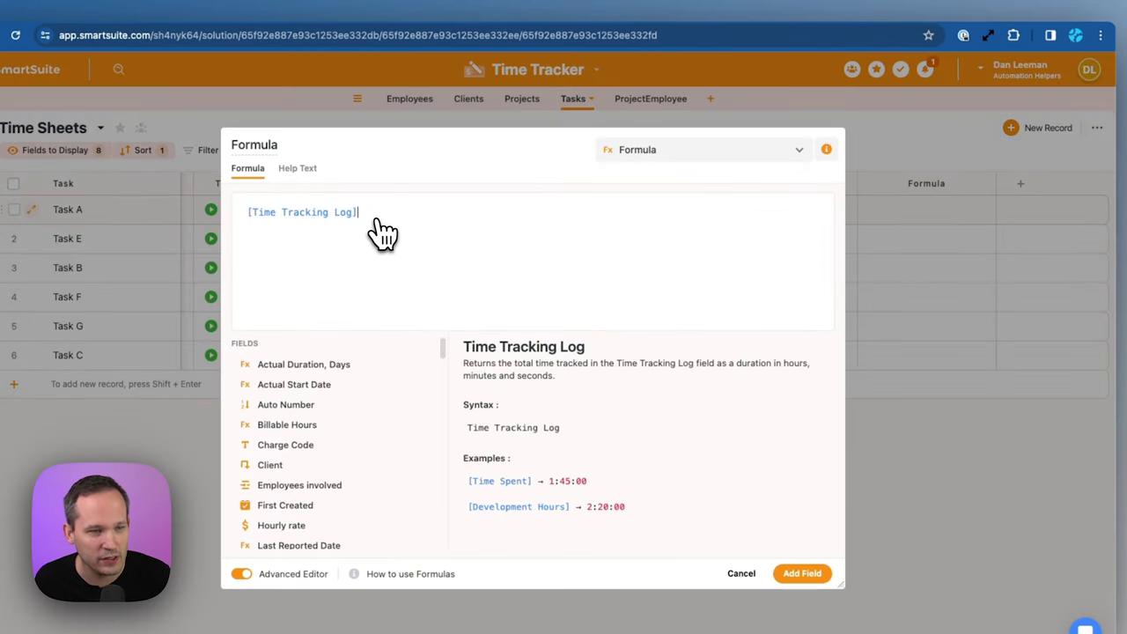
Step: Add a '.' after [Time Tracking Log] in the draft formula
text(.)
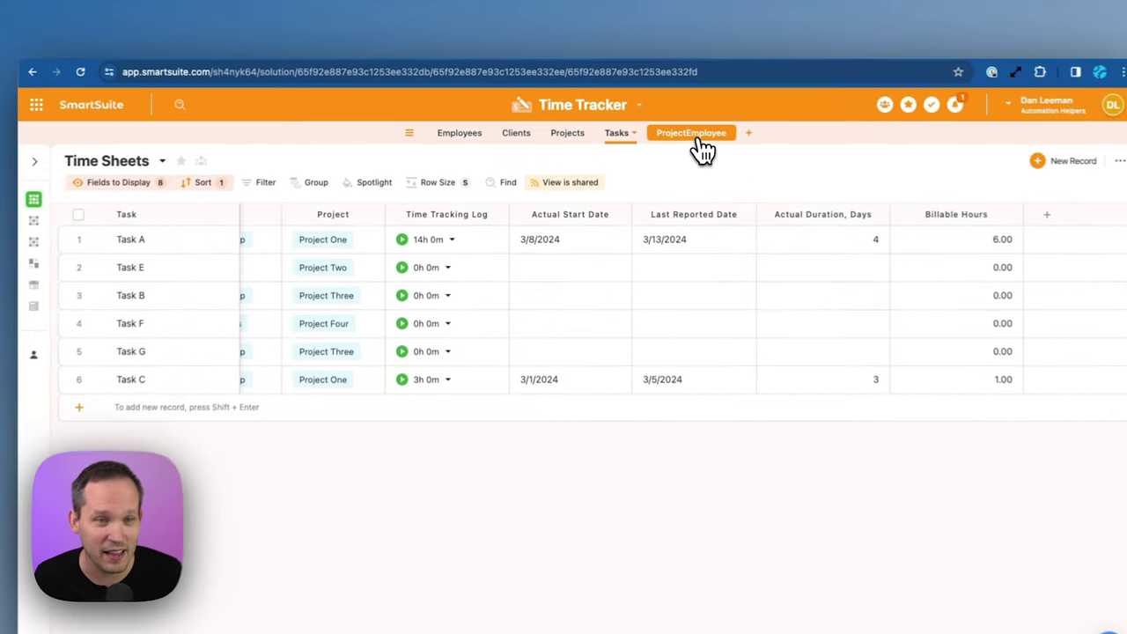
Step: Open the Hrs, Today formula in ProjectEmployee's Modify Field Settings for editing
click(700, 139)
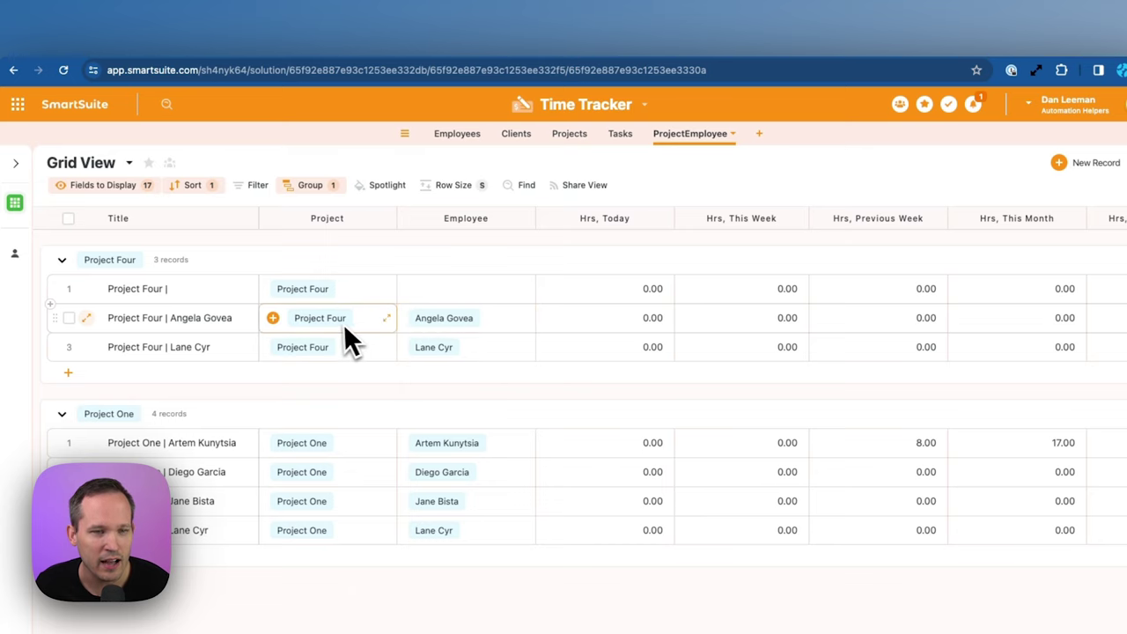
click(665, 219)
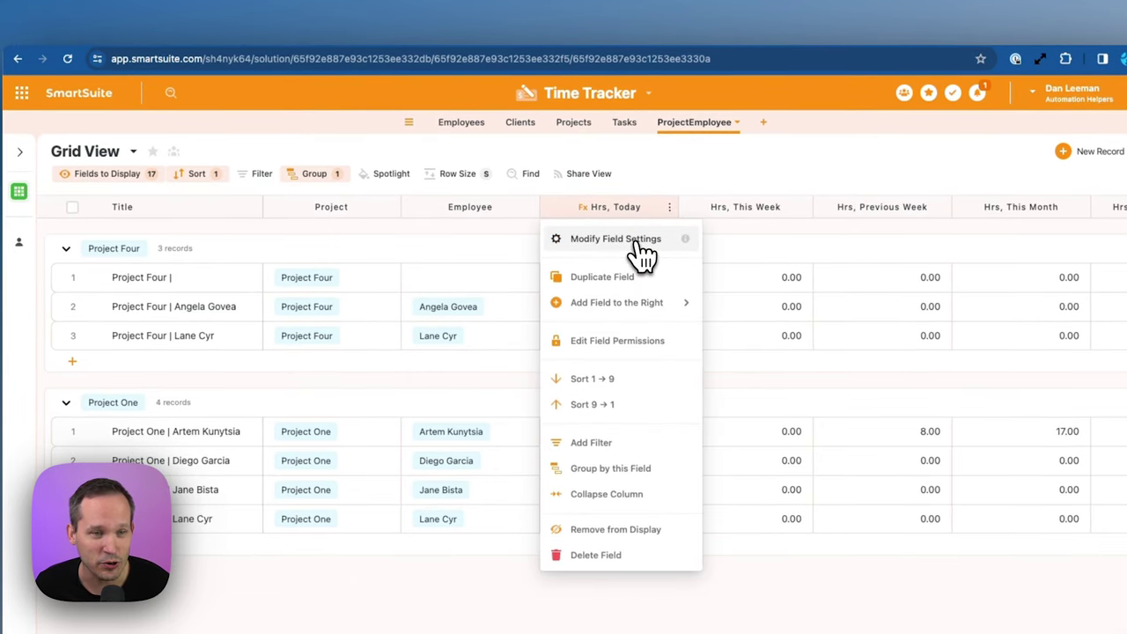
click(636, 246)
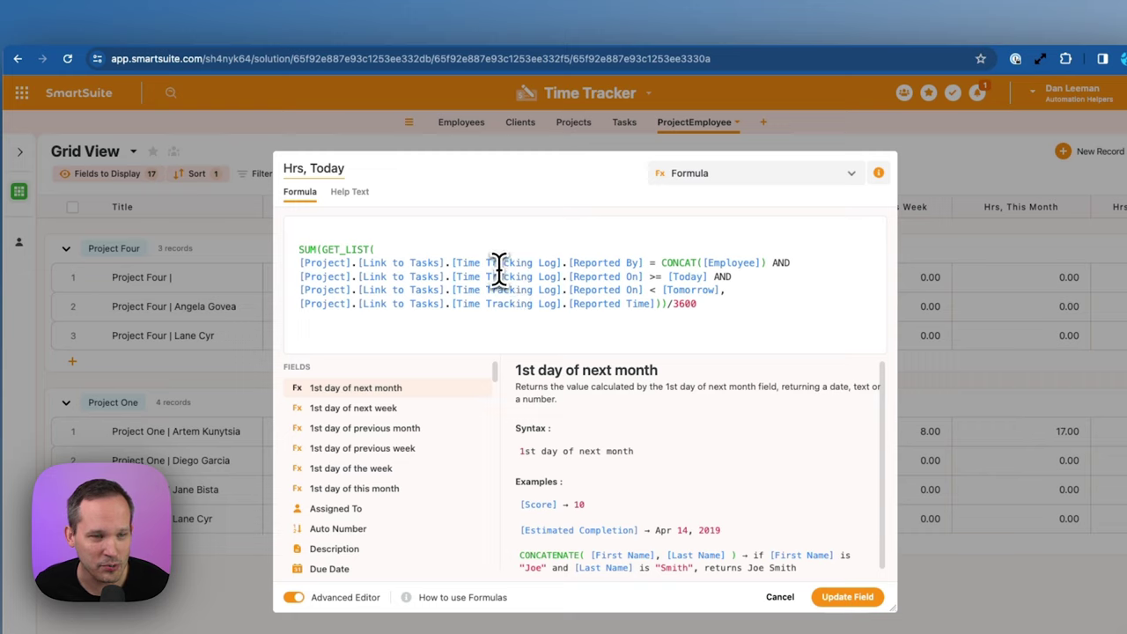
click(583, 263)
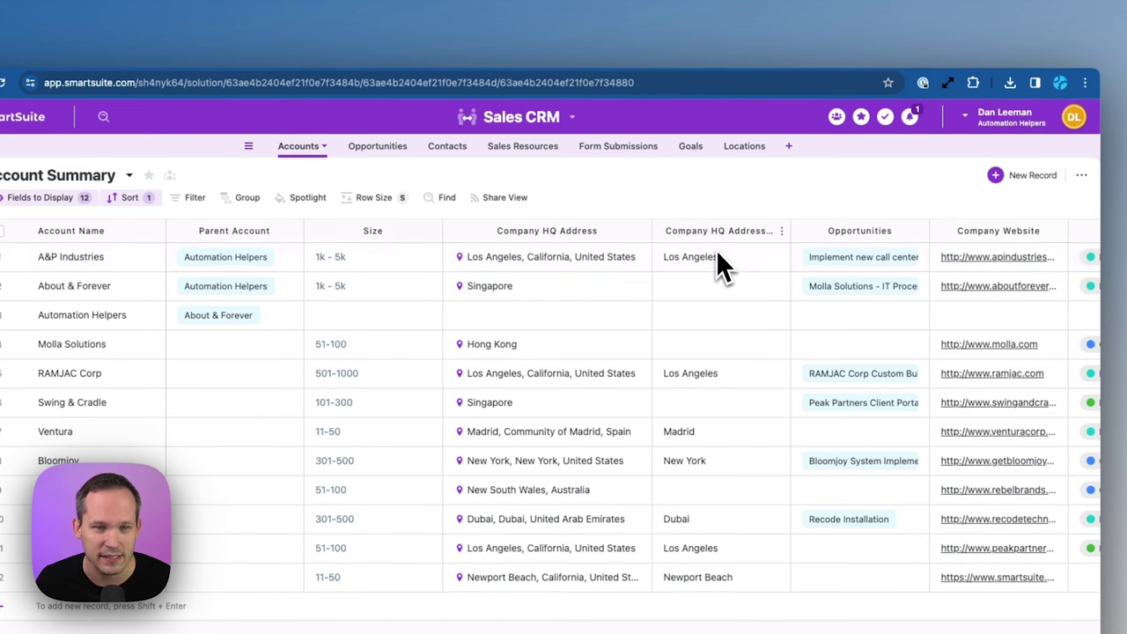
Step: Change A&P Industries' Company HQ Address city to San Diego
double_click(714, 256)
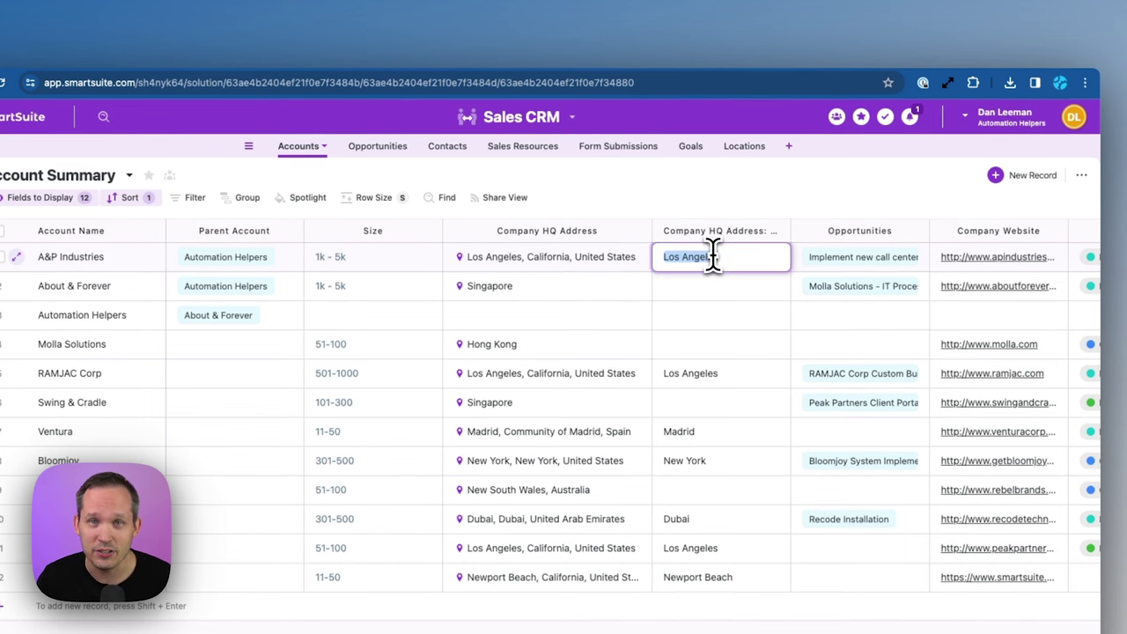
text(San Diego)
key(Return)
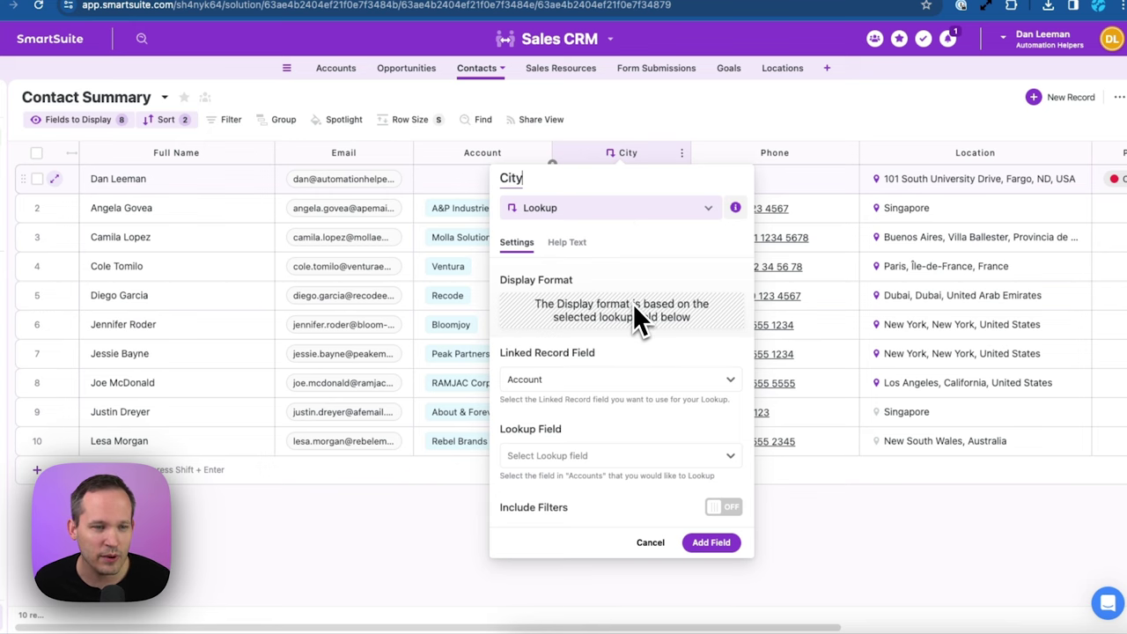
Step: Add a City lookup column showing each linked account's Company HQ Address City
click(631, 453)
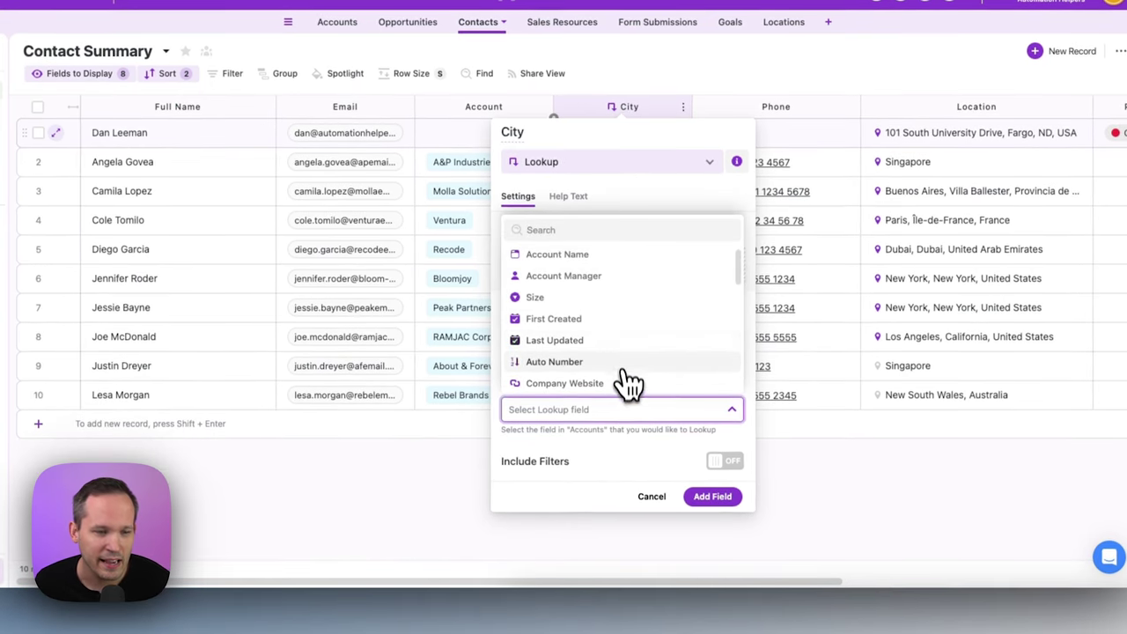
scroll(630, 361, down, 2)
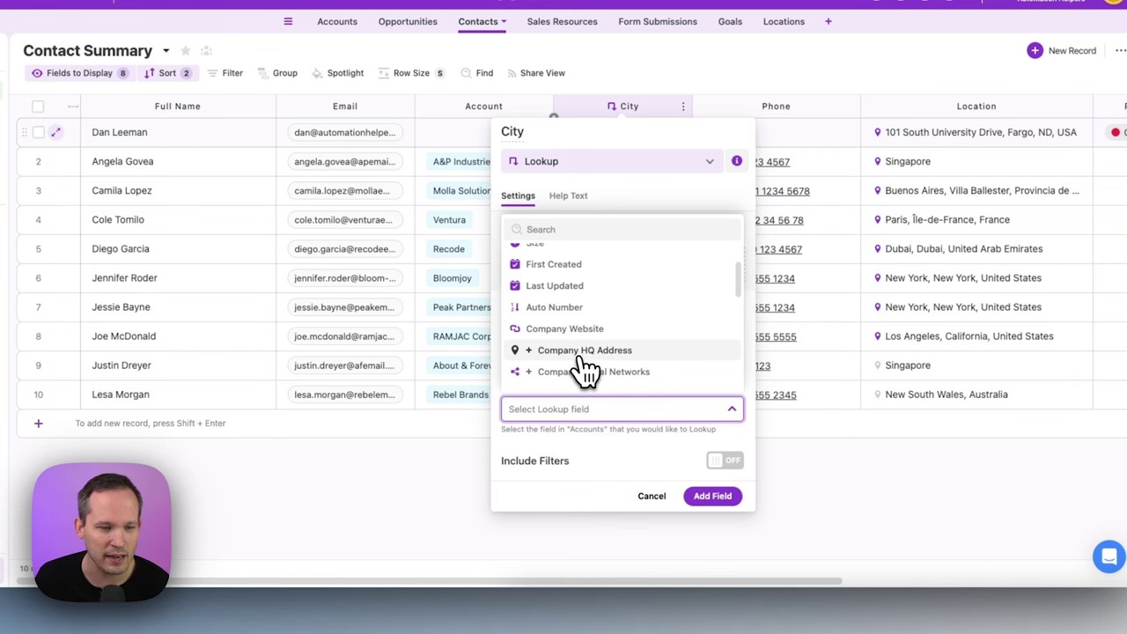
click(539, 351)
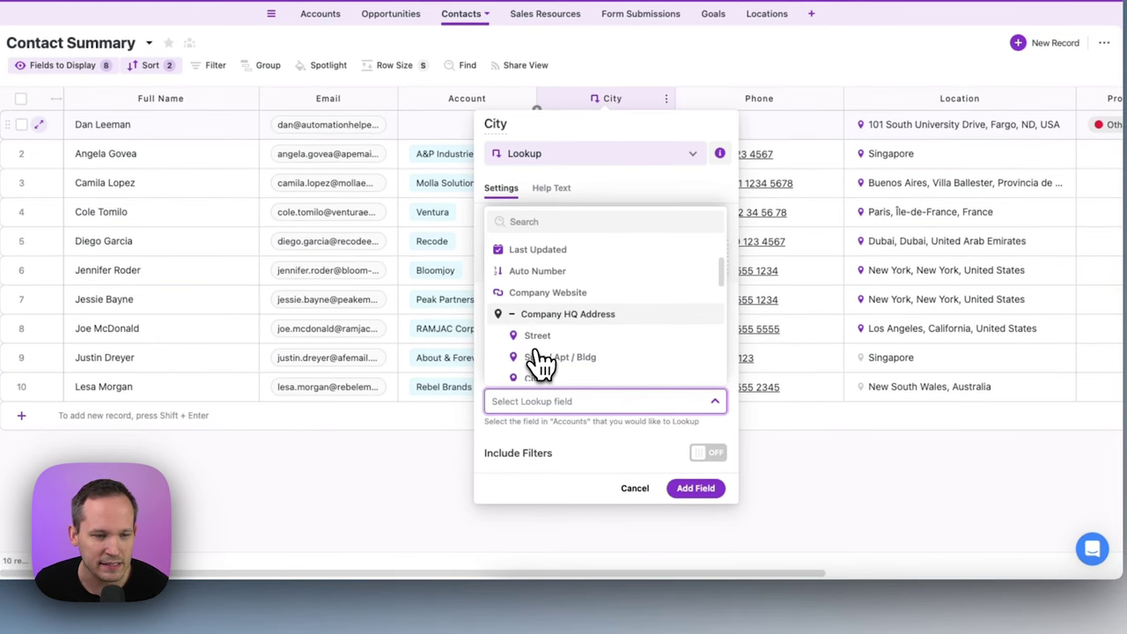
scroll(563, 364, down, 2)
click(542, 287)
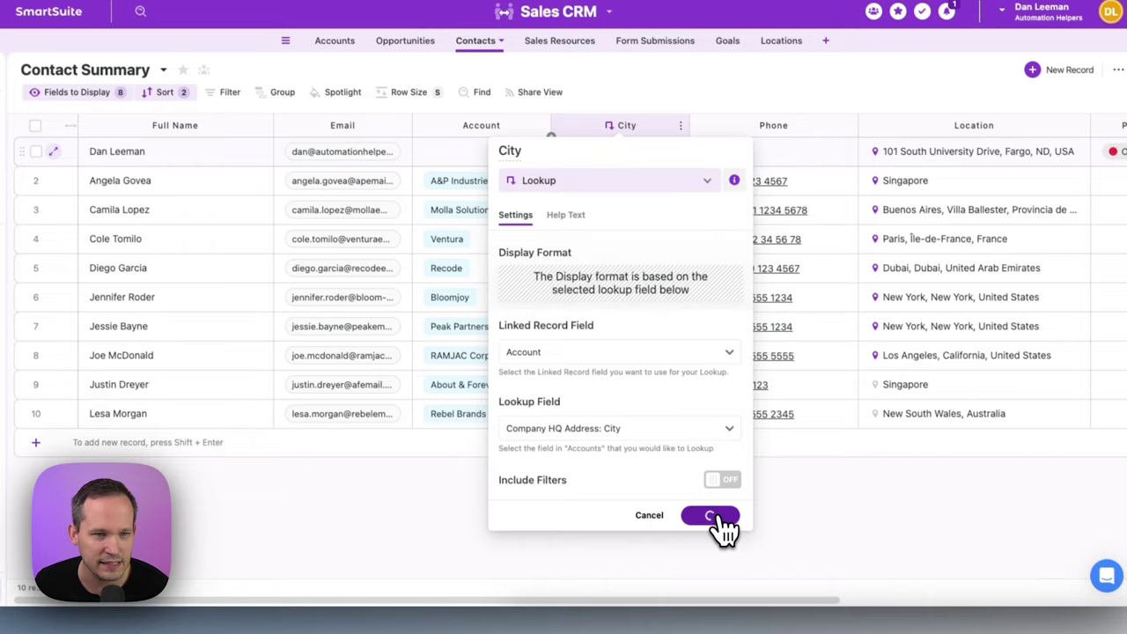
click(700, 489)
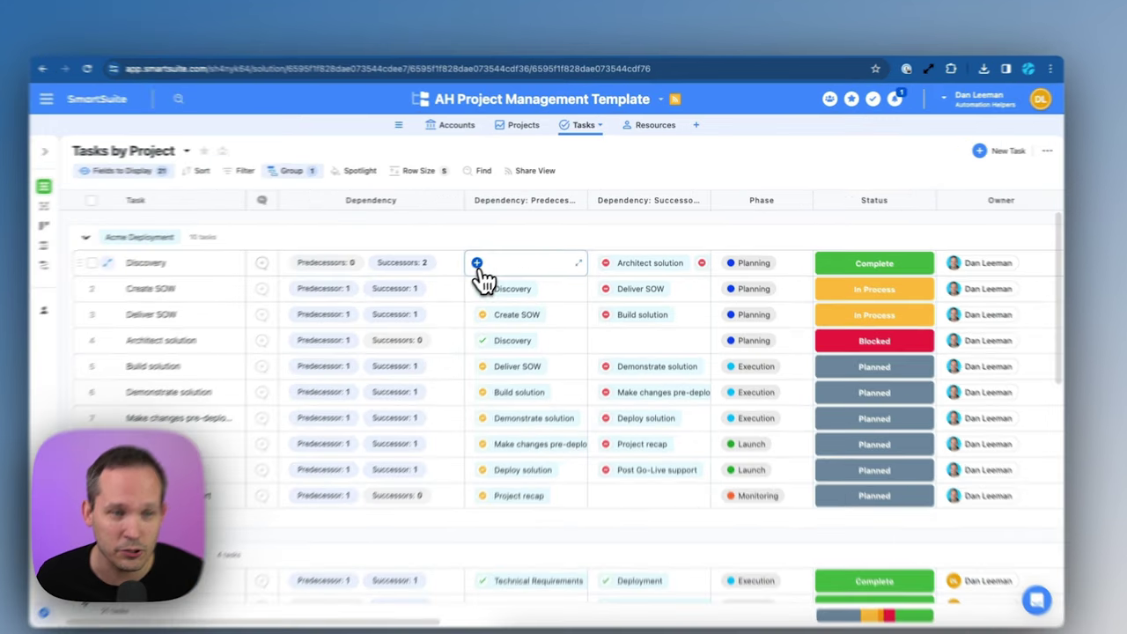
Step: Preview the Add Predecessor Dependency picker for Discovery, then close it unchanged
click(503, 248)
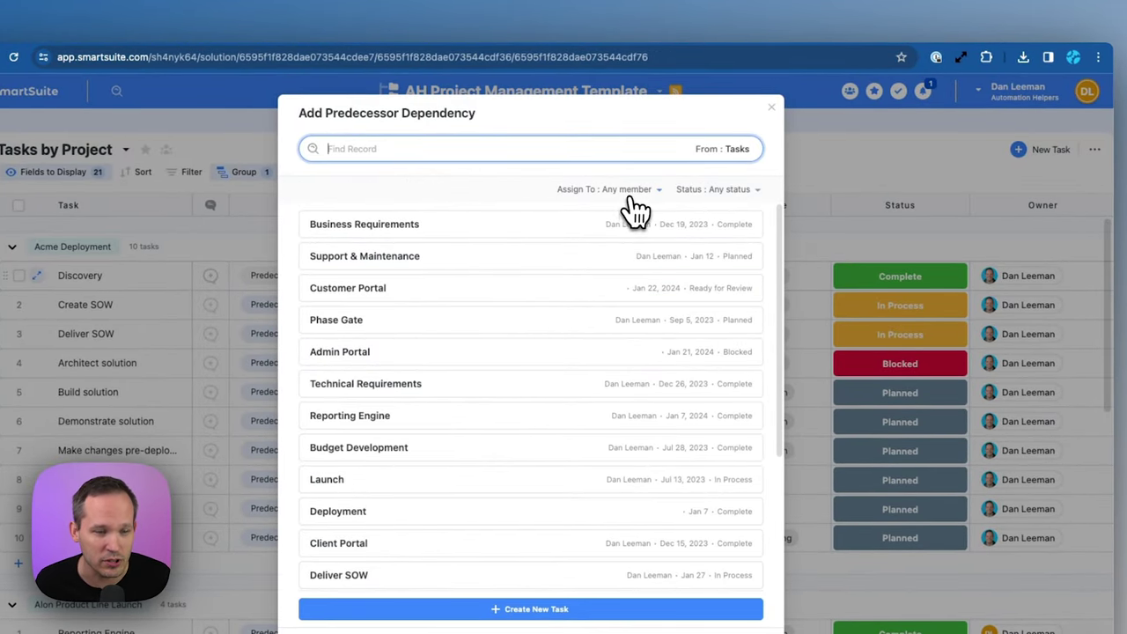
click(826, 166)
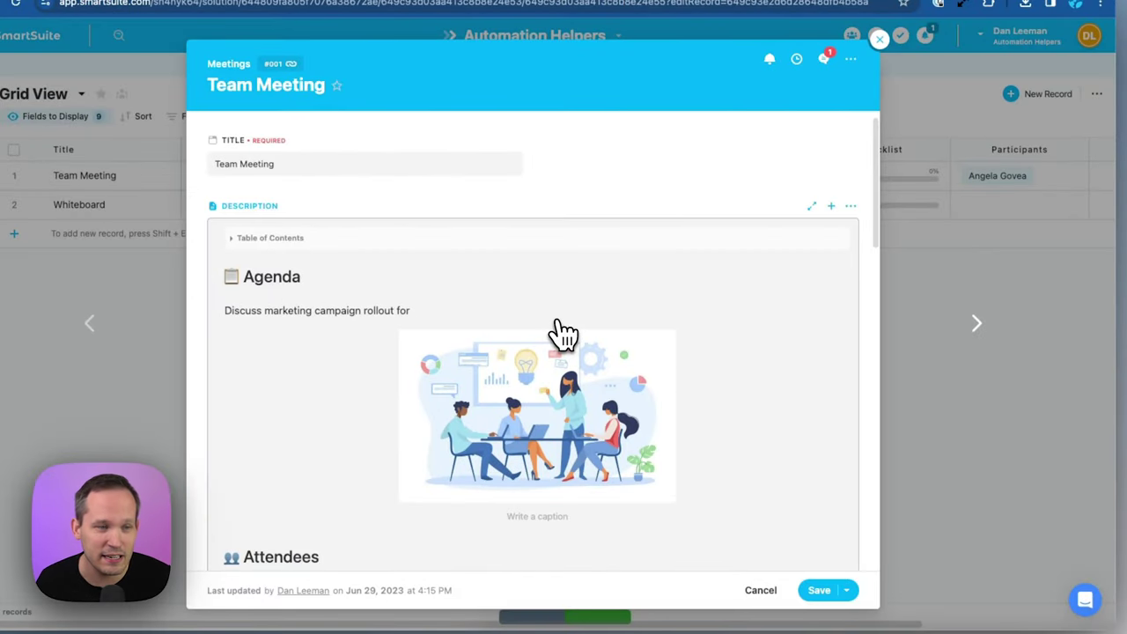
Step: Export the Team Meeting description to PDF with Letter, Portrait, Normal settings
scroll(577, 309, down, 1)
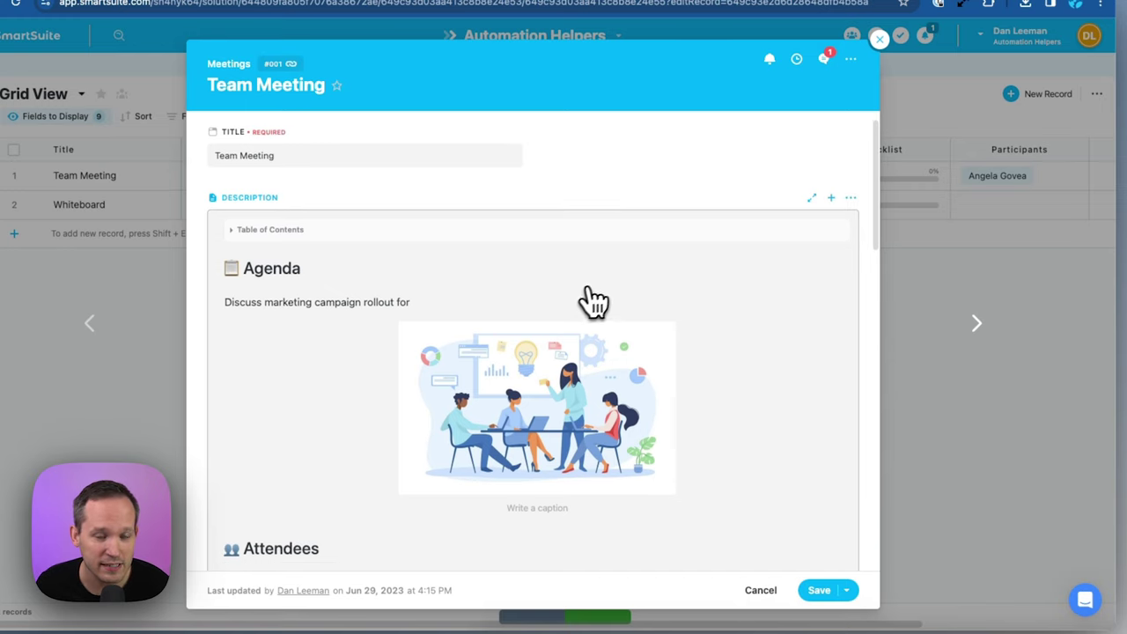
click(850, 198)
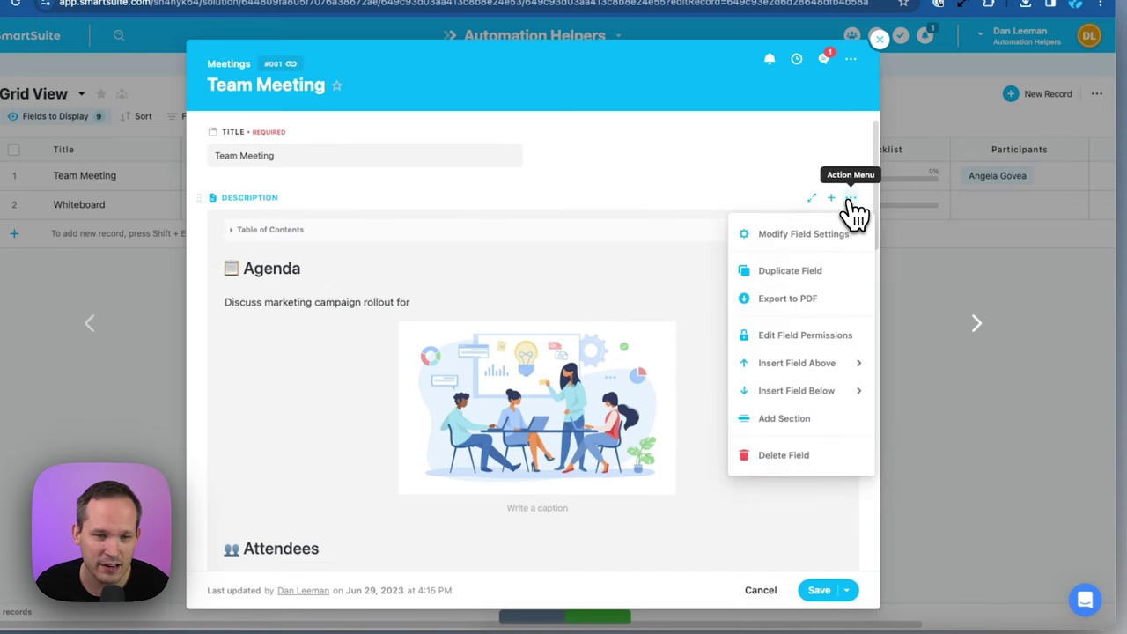
click(804, 299)
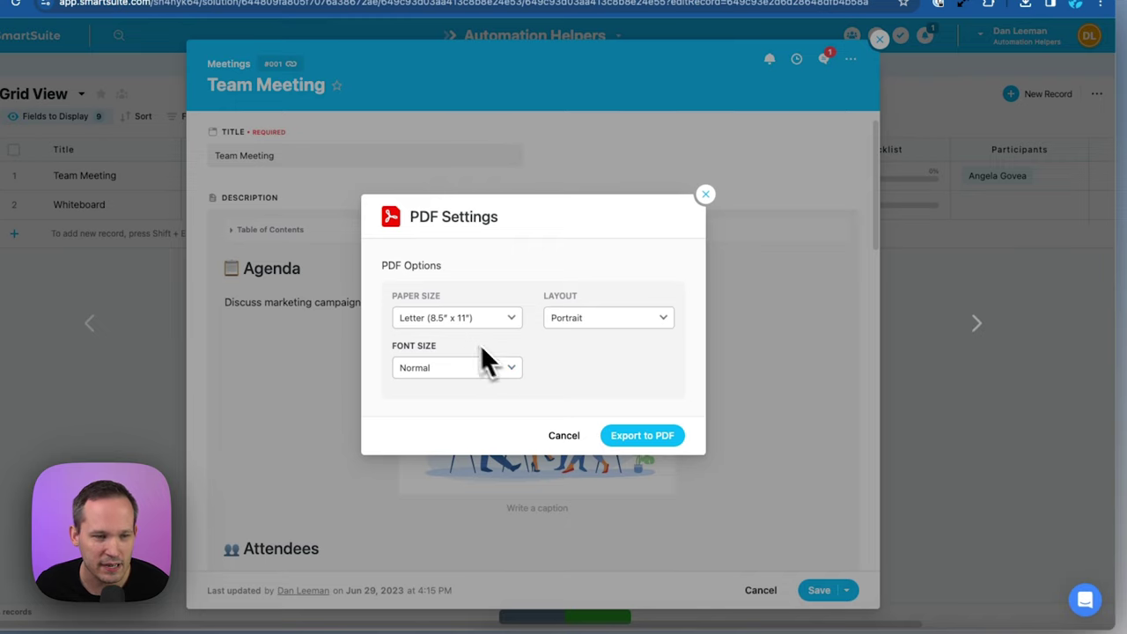
click(632, 439)
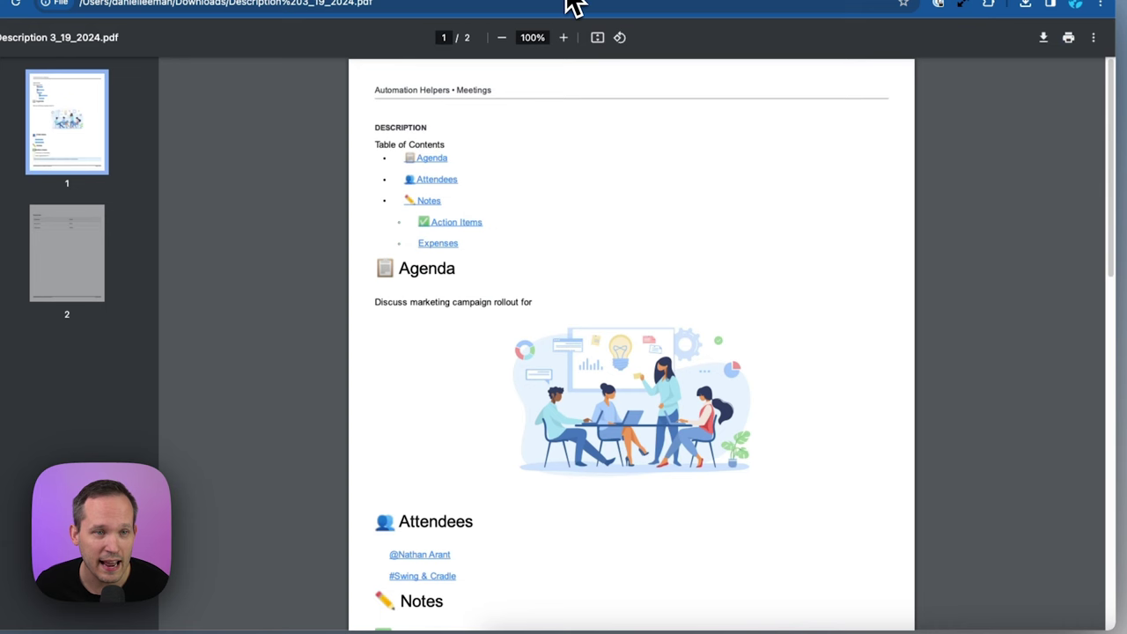
scroll(743, 354, down, 5)
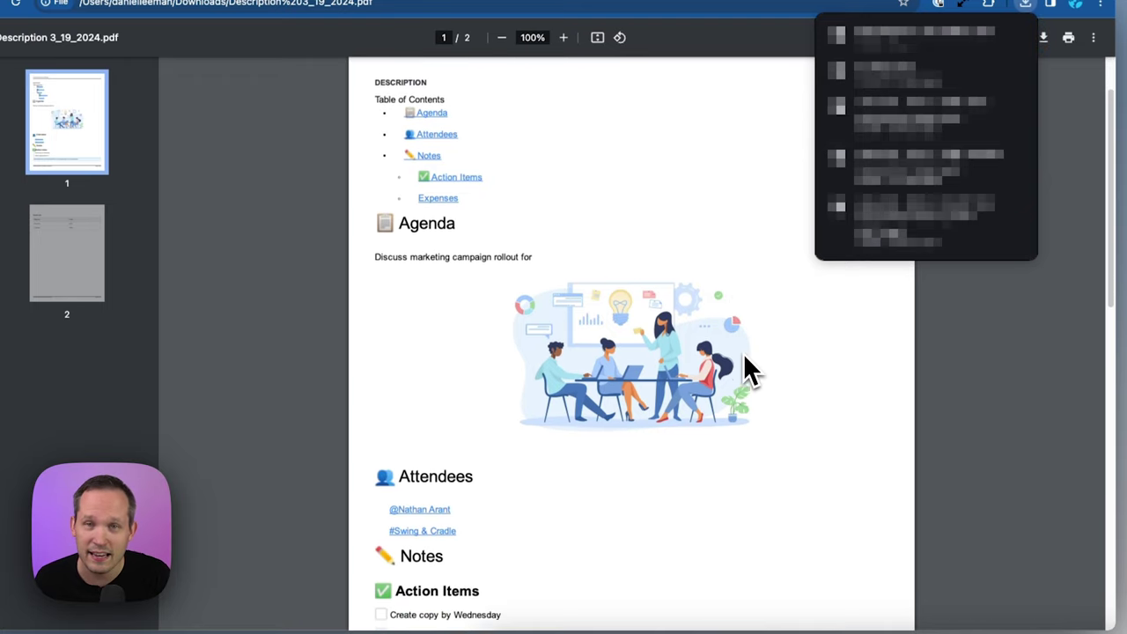
scroll(744, 369, down, 3)
scroll(744, 353, down, 1)
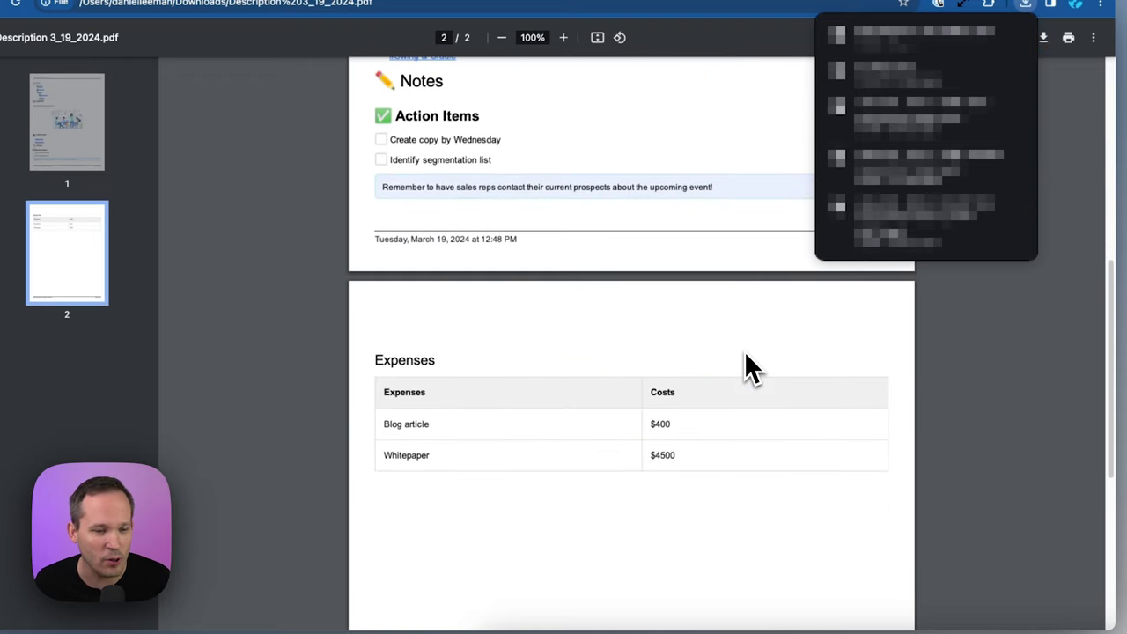
scroll(744, 352, up, 10)
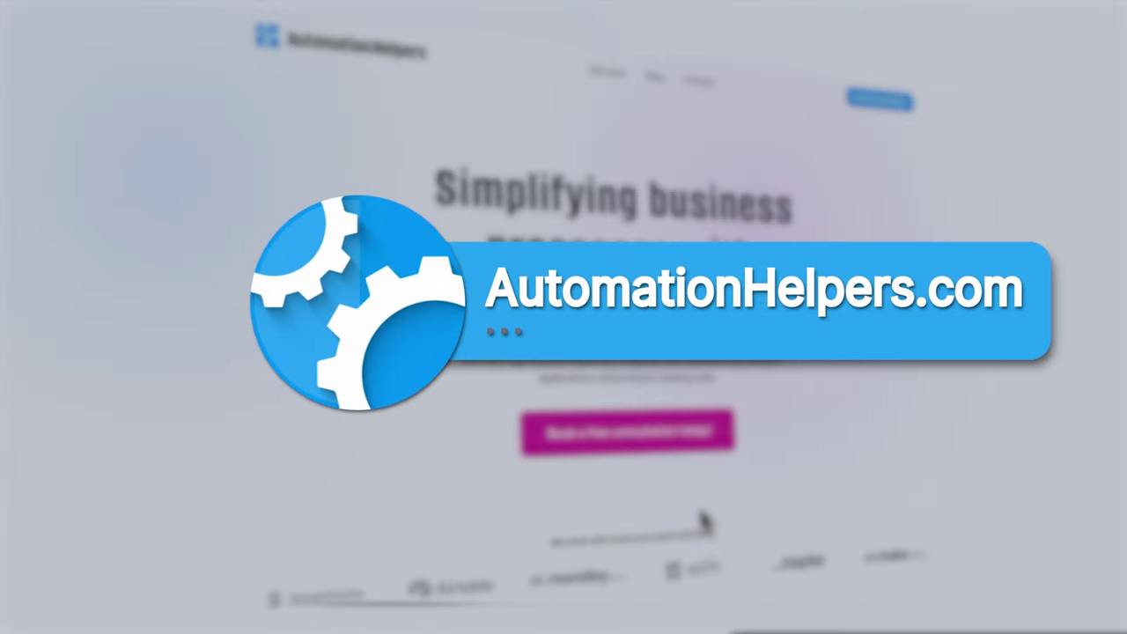
Step: Open the Book a Call page from the home page's 'Book a free consultation' button
click(670, 444)
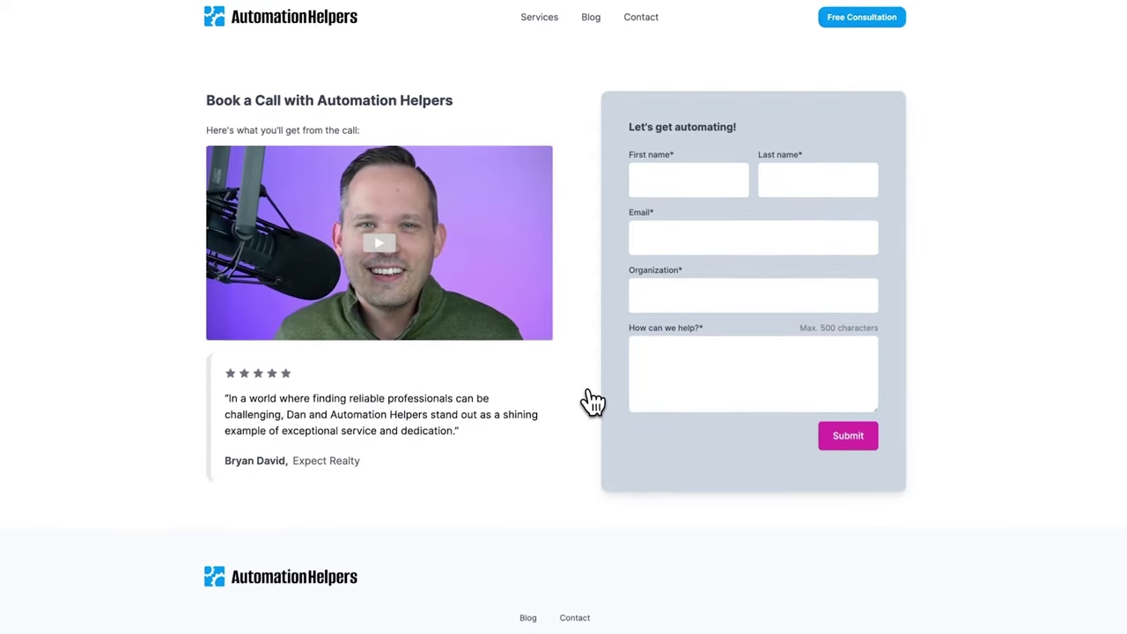